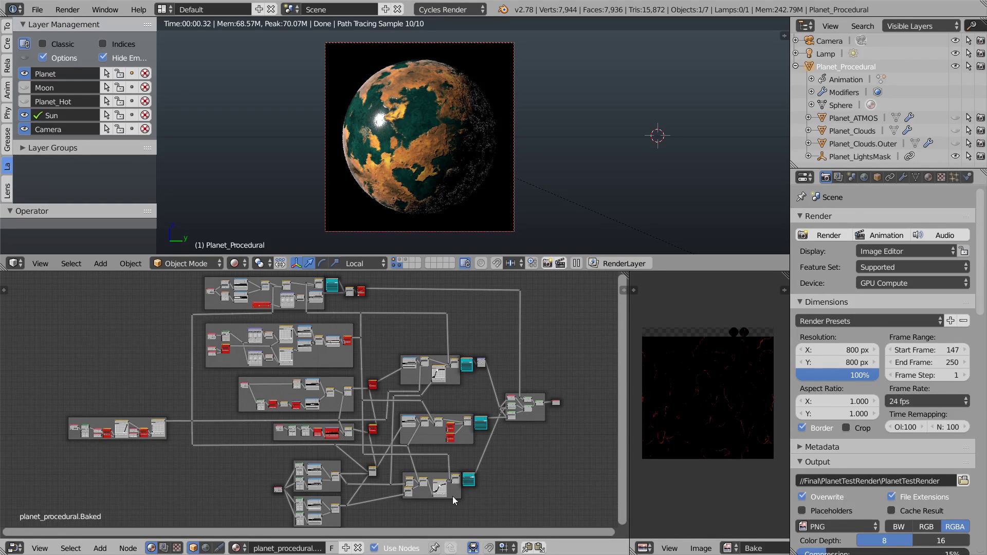
- Examine the planet material's colour and roughness image textures and how they connect to the shader nodes
middle_click_drag(530, 374, 535, 371)
scroll(493, 460, "up", 1)
middle_click_drag(494, 460, 427, 436)
scroll(427, 436, "up", 6)
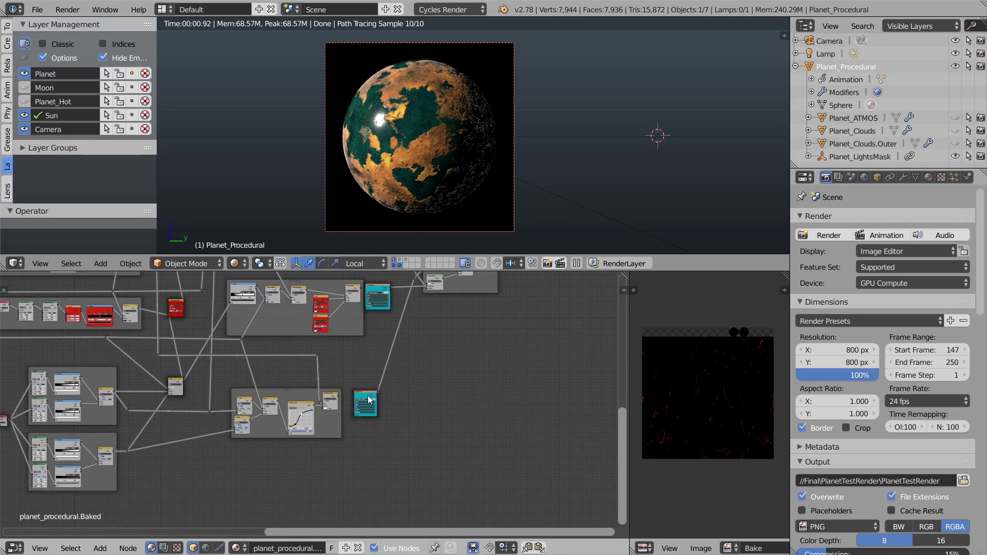
scroll(379, 403, "up", 5)
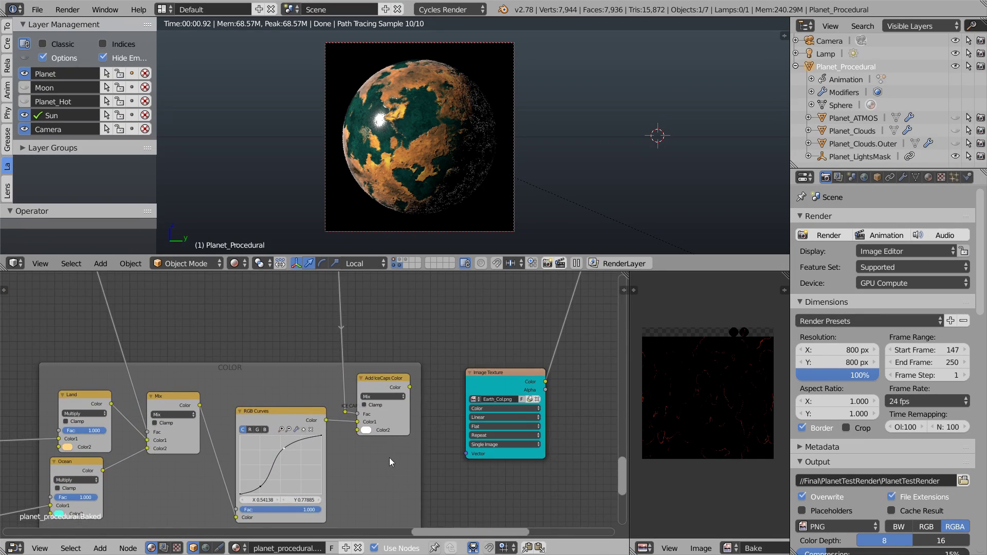
scroll(398, 438, "up", 1)
left_click(500, 354)
scroll(500, 355, "down", 3)
middle_click_drag(499, 354, 366, 425)
scroll(392, 366, "up", 3)
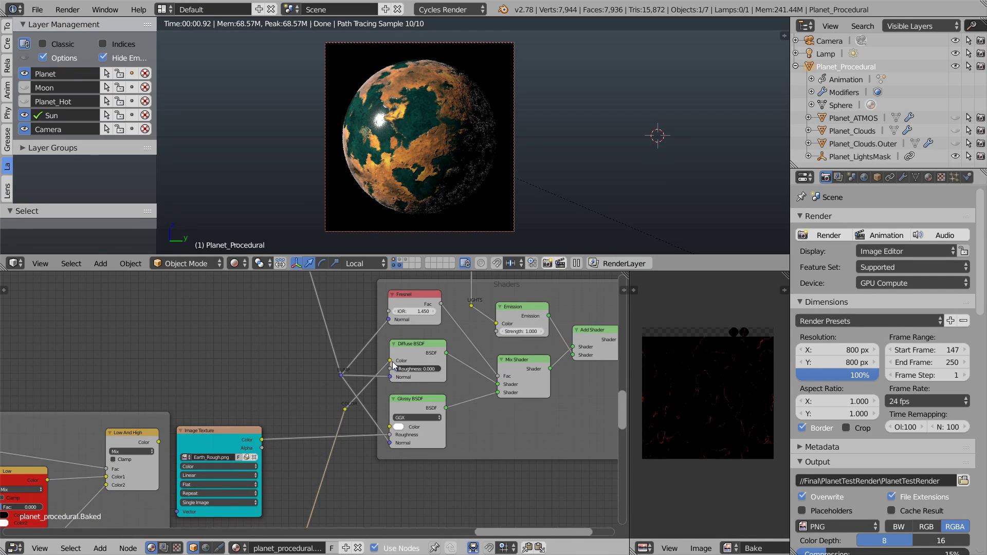
- Preview the Earth_Col.png texture with the Emission Viewer and move its output links to the Add IceCaps Color output
scroll(369, 476, "down", 3)
middle_click_drag(369, 476, 537, 488)
scroll(412, 384, "up", 3)
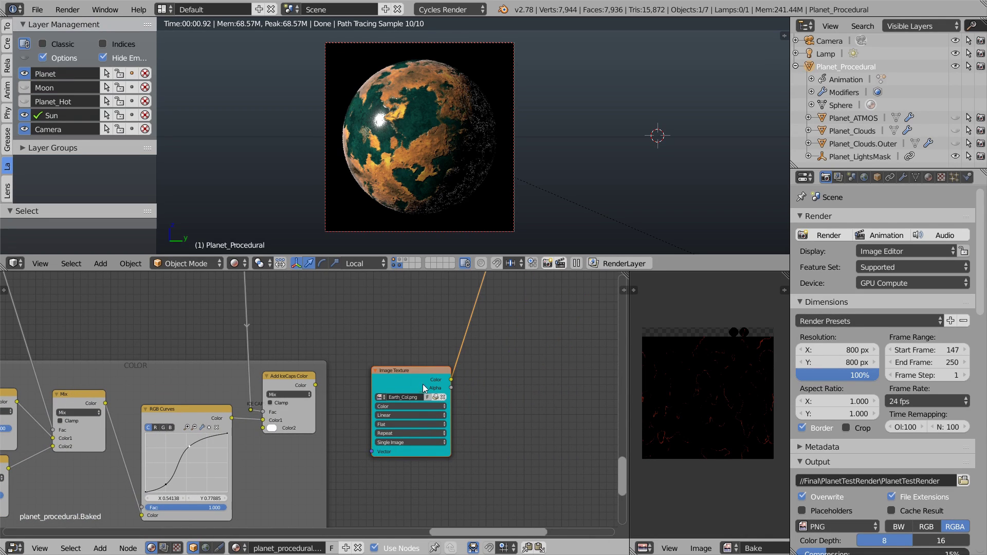
left_click(424, 378, "ctrl+shift")
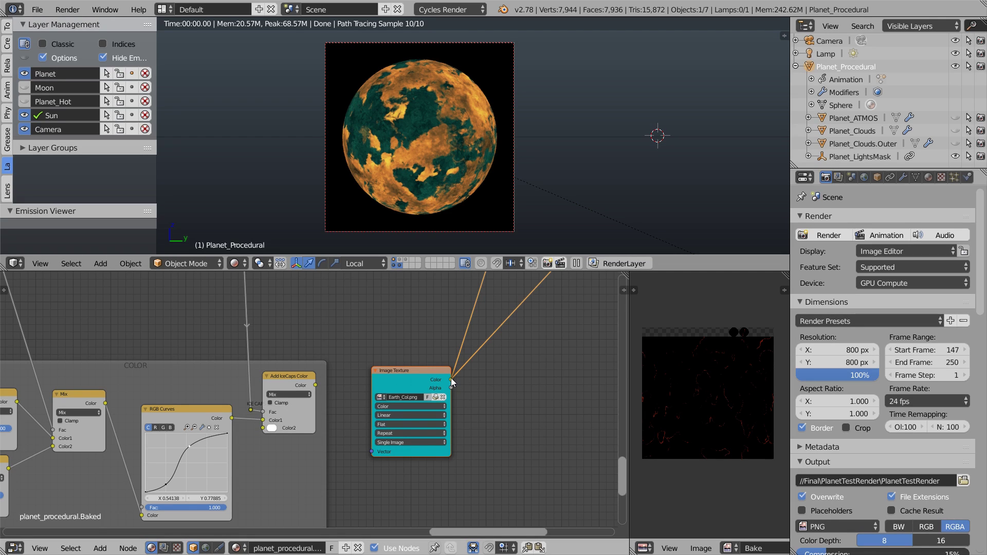
left_click_drag(452, 379, 320, 385, "ctrl")
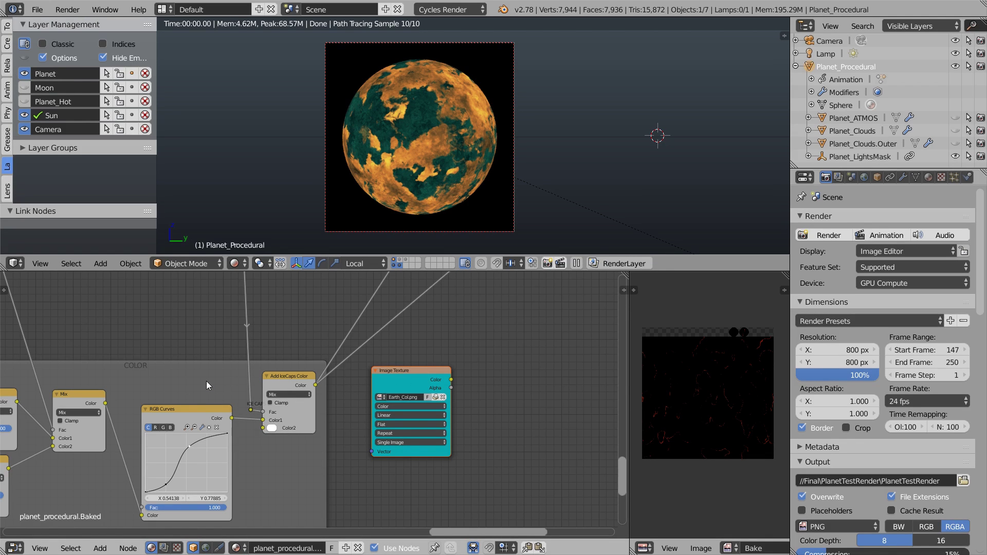
scroll(206, 381, "down", 5)
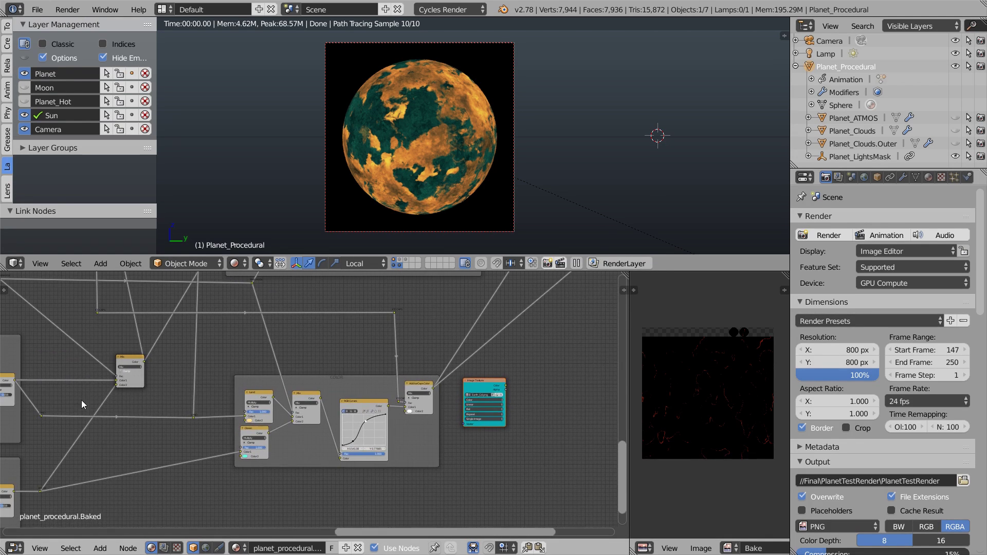
left_click(489, 384)
middle_click_drag(500, 365, 335, 354)
scroll(351, 355, "up", 5)
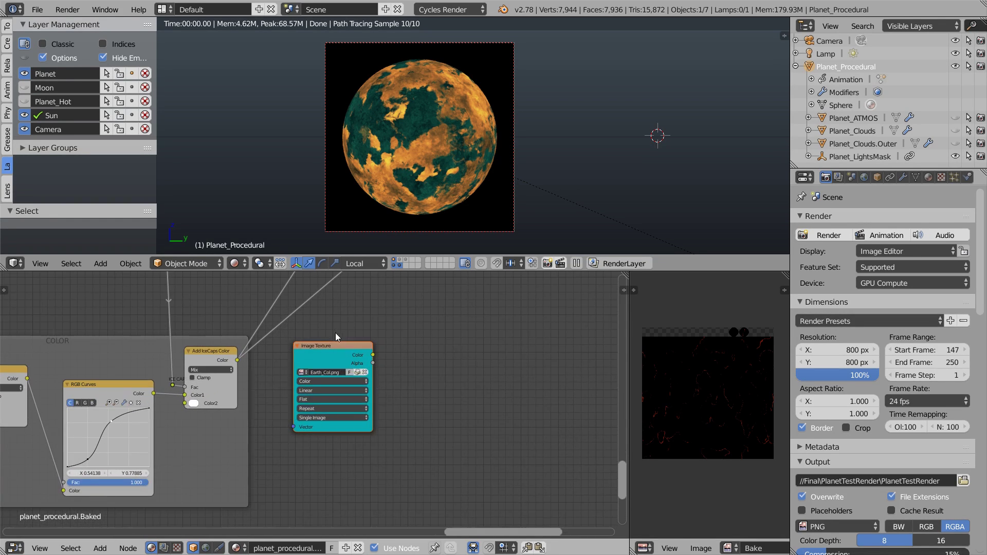
scroll(353, 358, "up", 1)
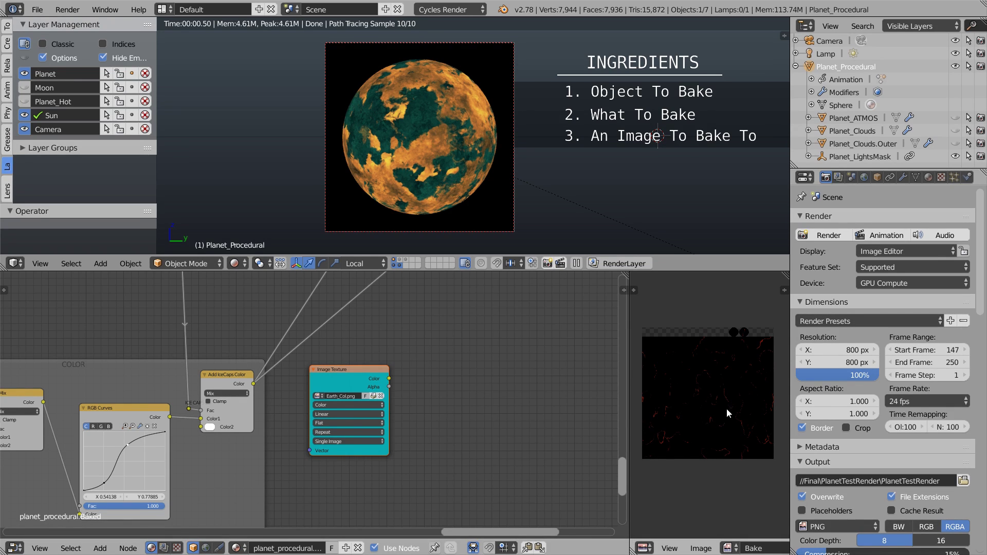
- Create a new blank image named BakeTut at 2048 by 2048 px as the bake target
left_click(703, 549)
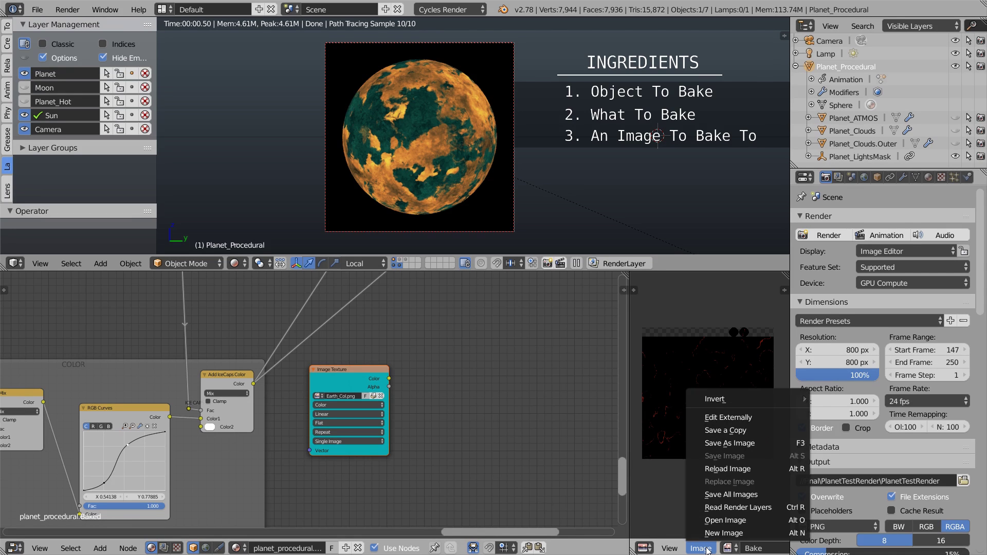
left_click(761, 534)
left_click(802, 443)
type("Bake")
key("Tab")
type("2048")
key("Tab")
type("2048")
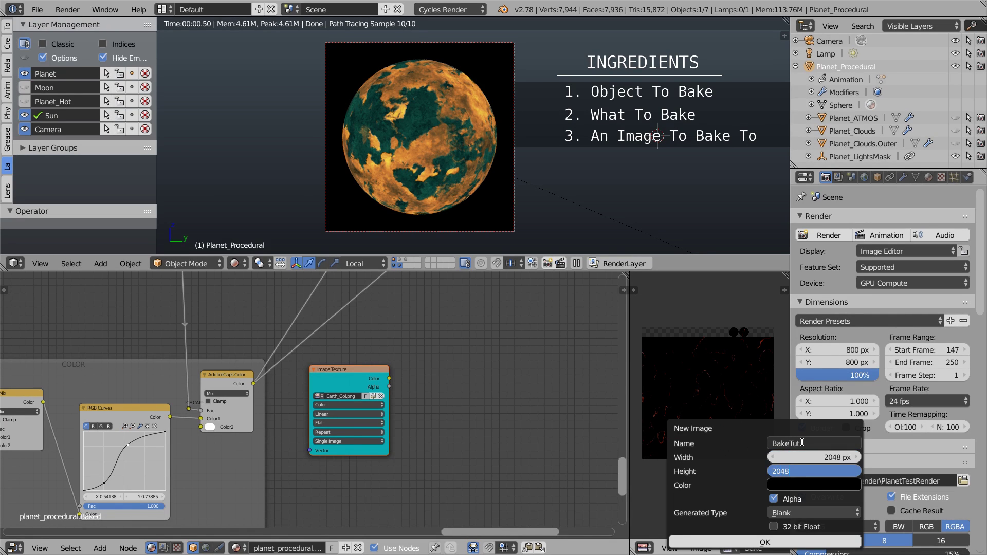
left_click(739, 541)
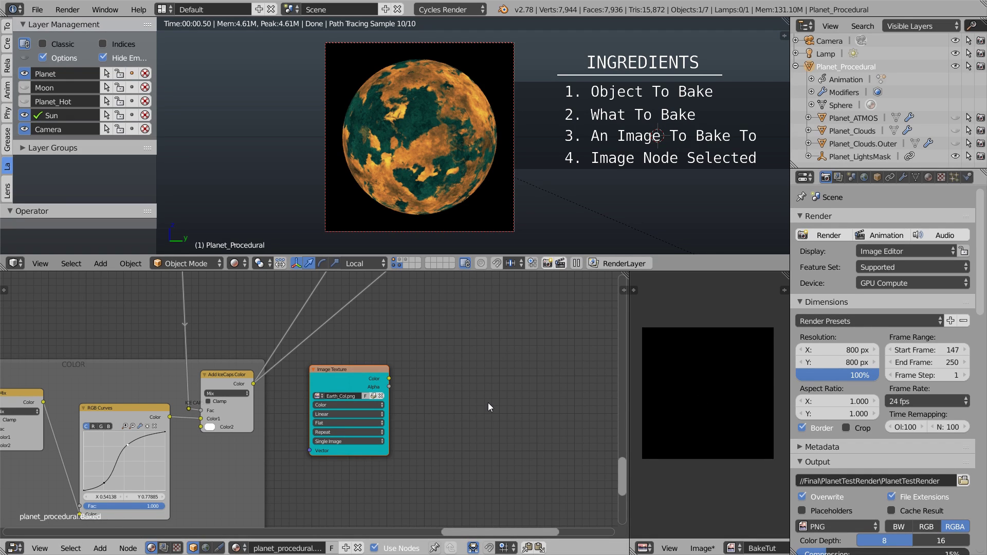
- Add an Image Texture node beside the Earth_Col.png node, assign the BakeTut image to it and widen the node
key("shift+a")
mouse_move(489, 403)
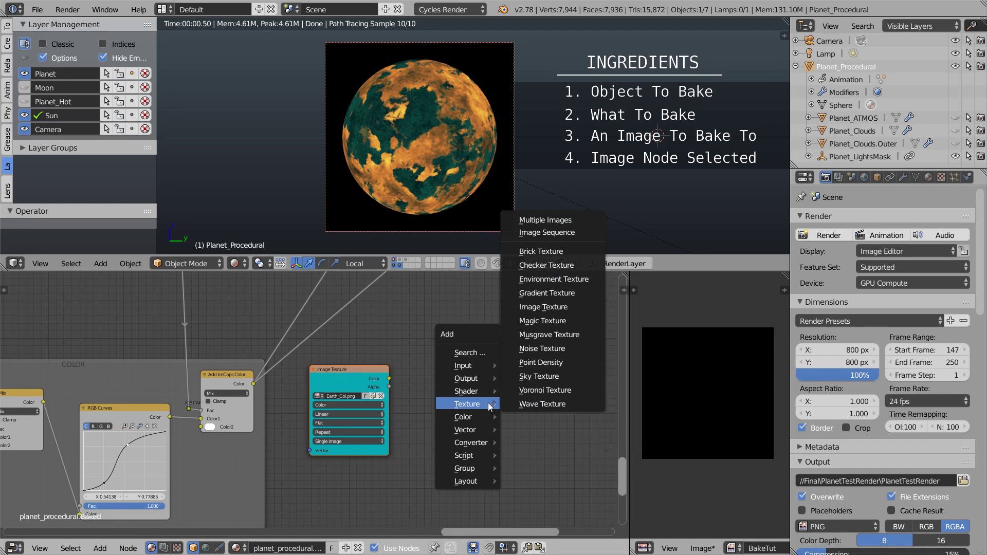
left_click(553, 307)
left_click(418, 366)
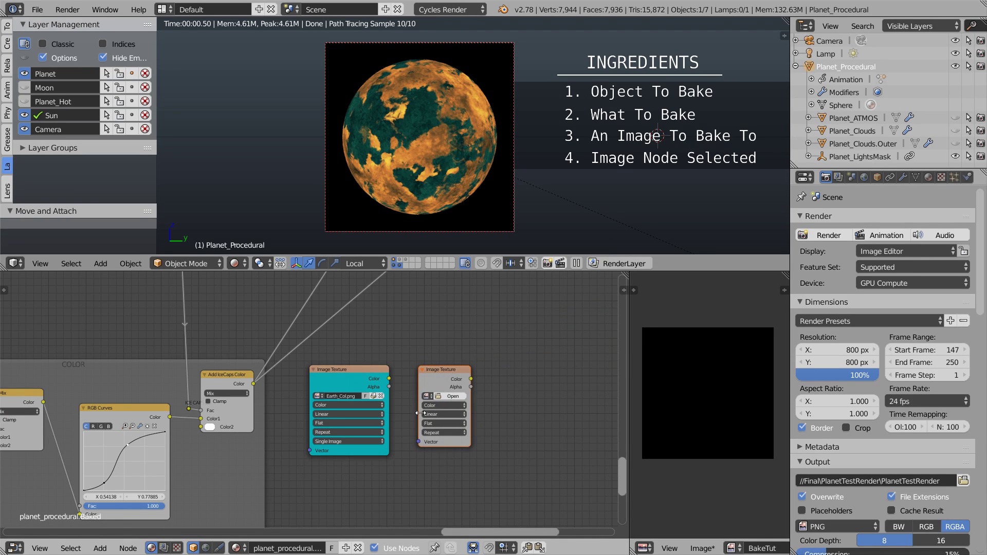
scroll(475, 409, "up", 2)
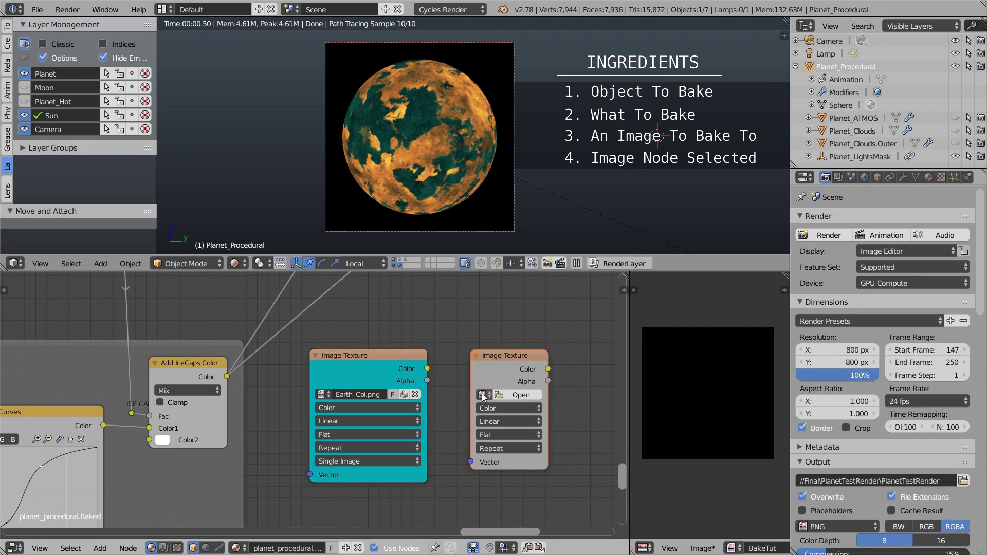
left_click(482, 393)
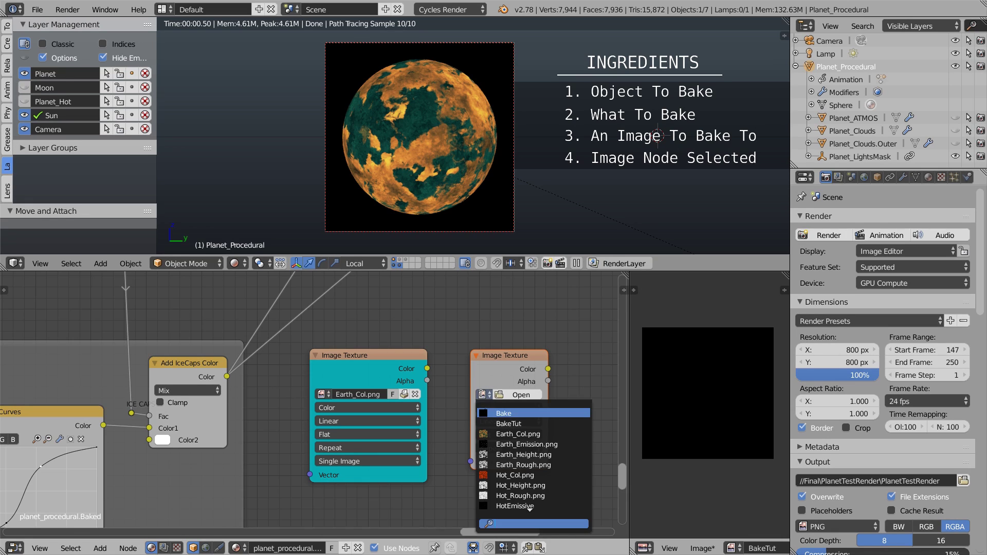
left_click(514, 424)
middle_click_drag(510, 365, 403, 344)
left_click_drag(403, 345, 505, 344)
left_click_drag(420, 348, 398, 347)
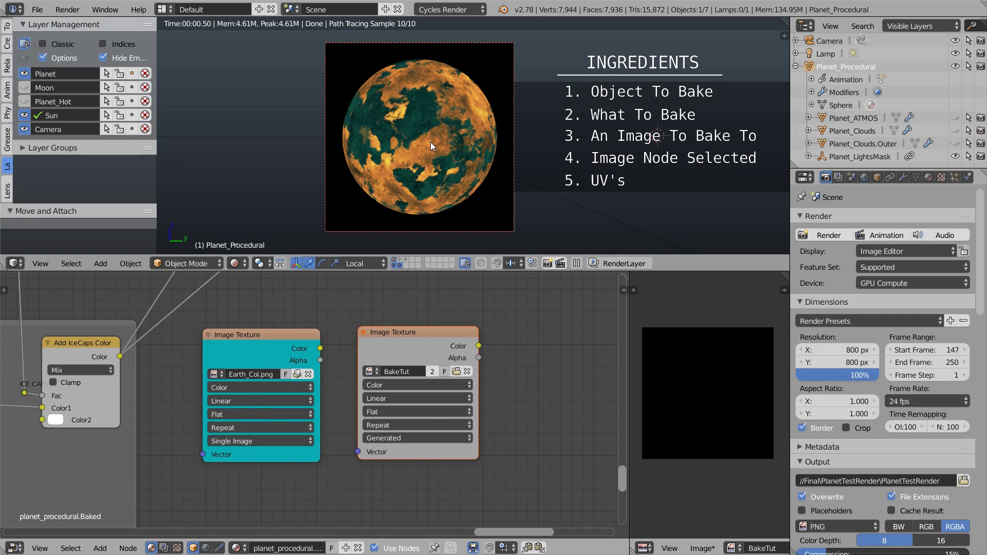
- Put the planet mesh in Edit Mode to display its UVs and review the sampling and bake settings
key("Tab")
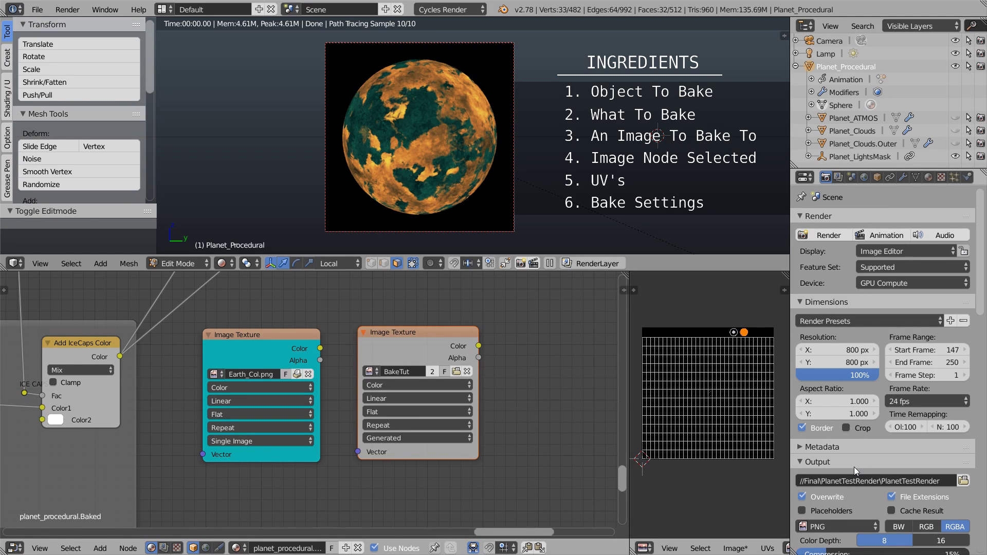
scroll(854, 467, "down", 12)
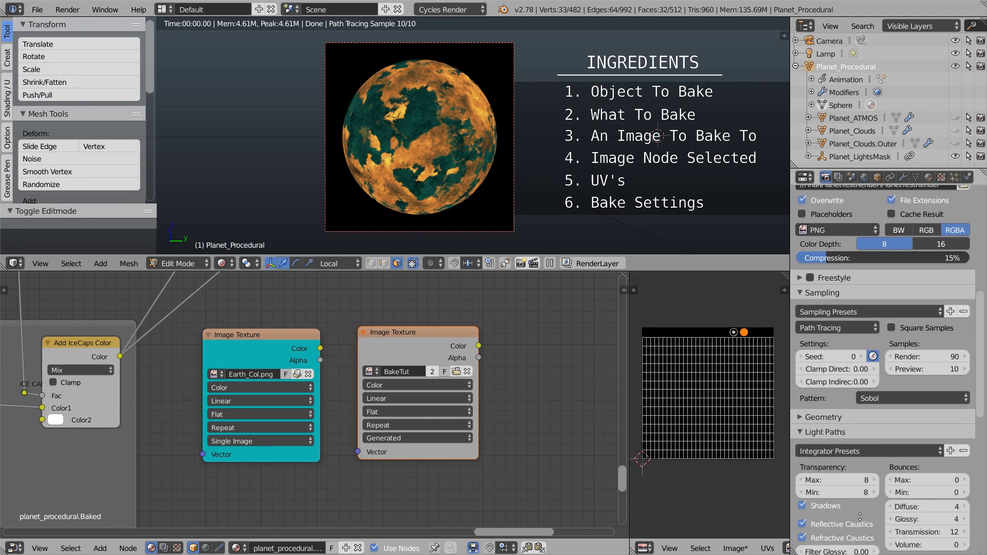
scroll(860, 516, "down", 15)
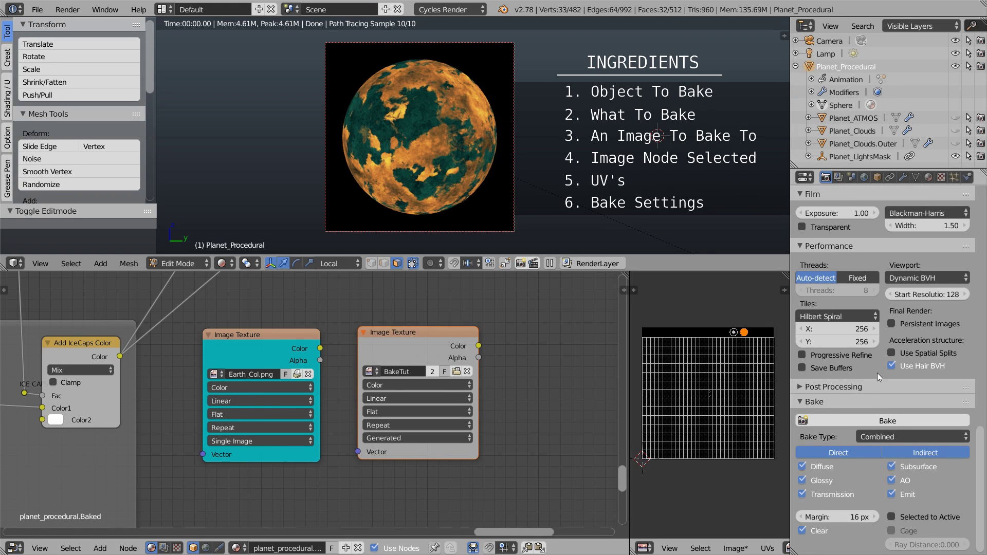
scroll(875, 255, "up", 20)
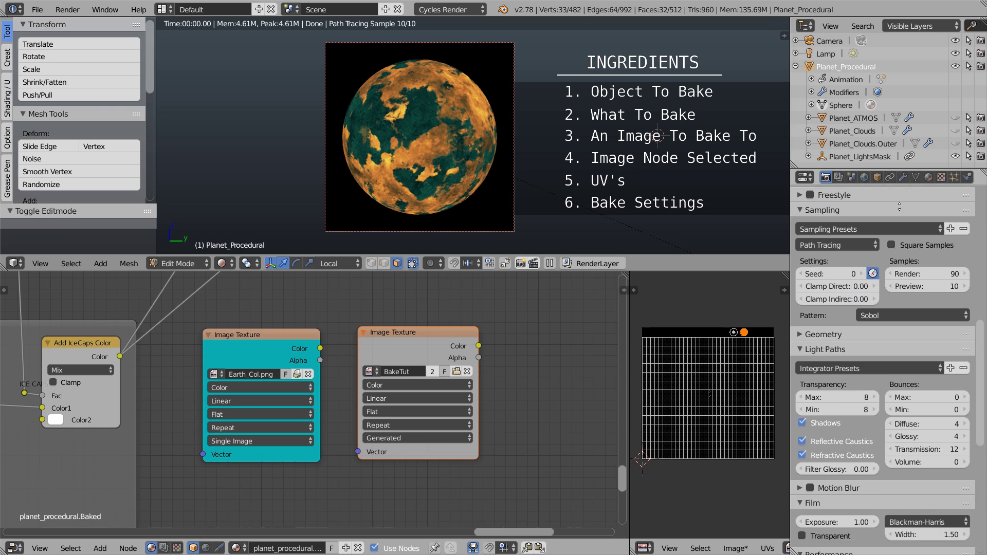
scroll(919, 319, "down", 1)
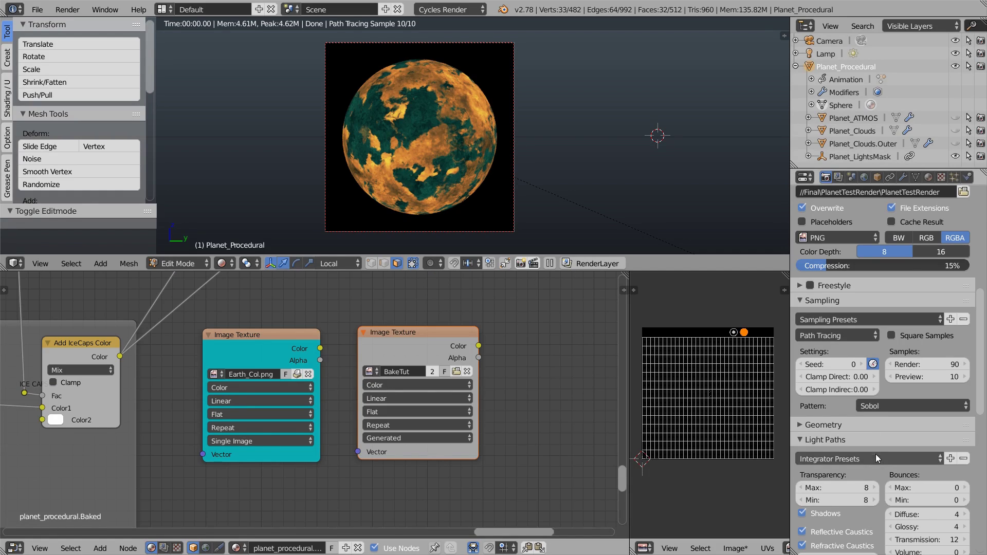
- Bake the Combined pass onto the BakeTut image and widen the image editor area
scroll(875, 454, "down", 6)
scroll(871, 292, "down", 10)
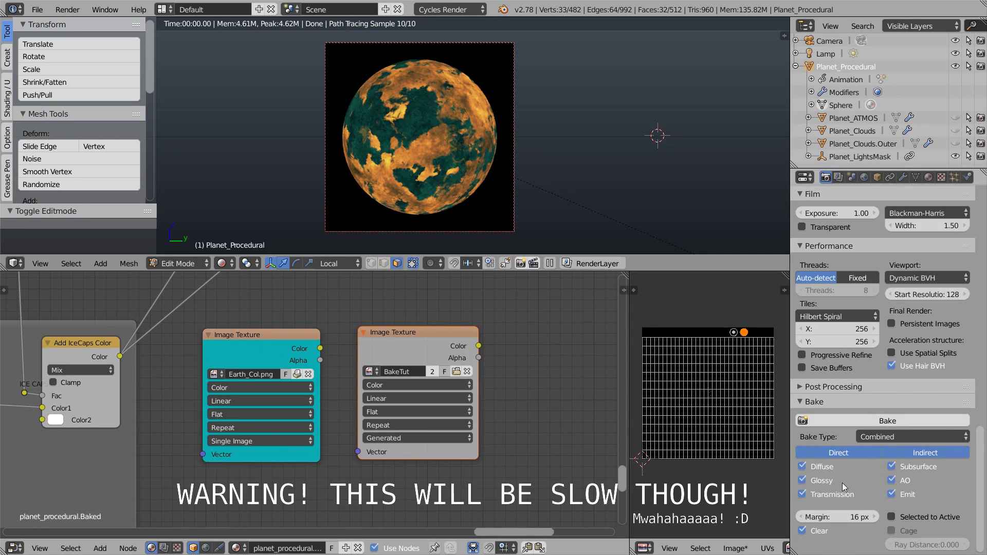
left_click(889, 420)
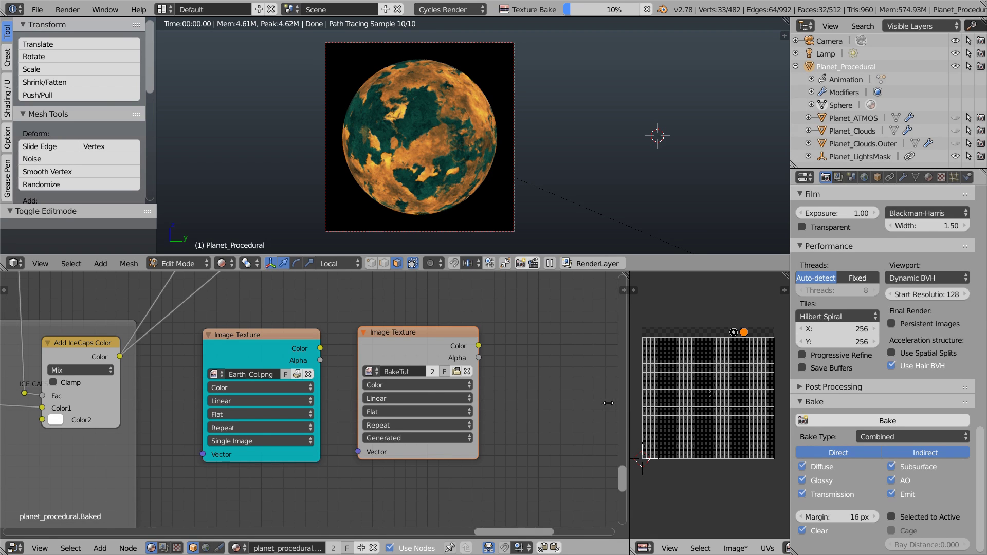
left_click_drag(555, 399, 540, 399)
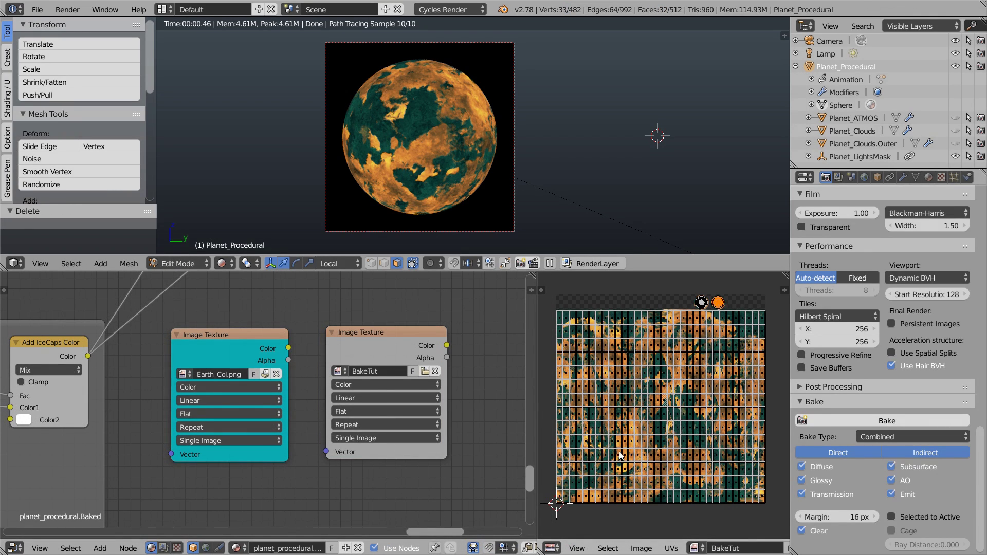
left_click(641, 549)
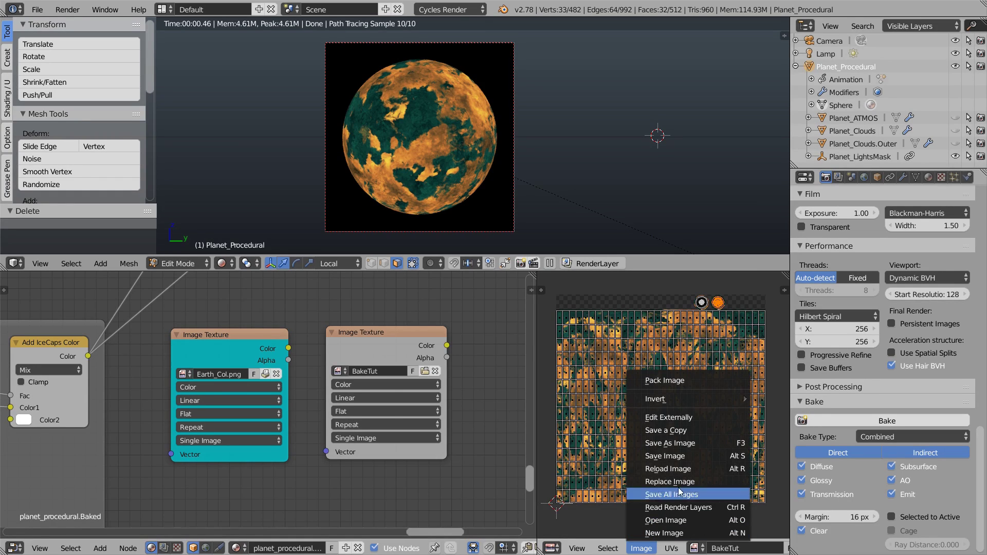
left_click(698, 444)
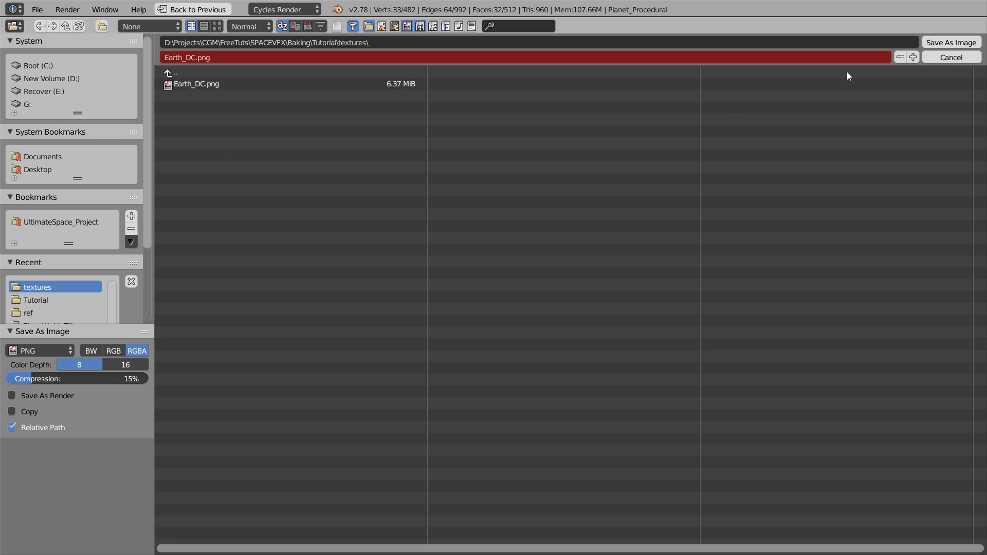
left_click(948, 59)
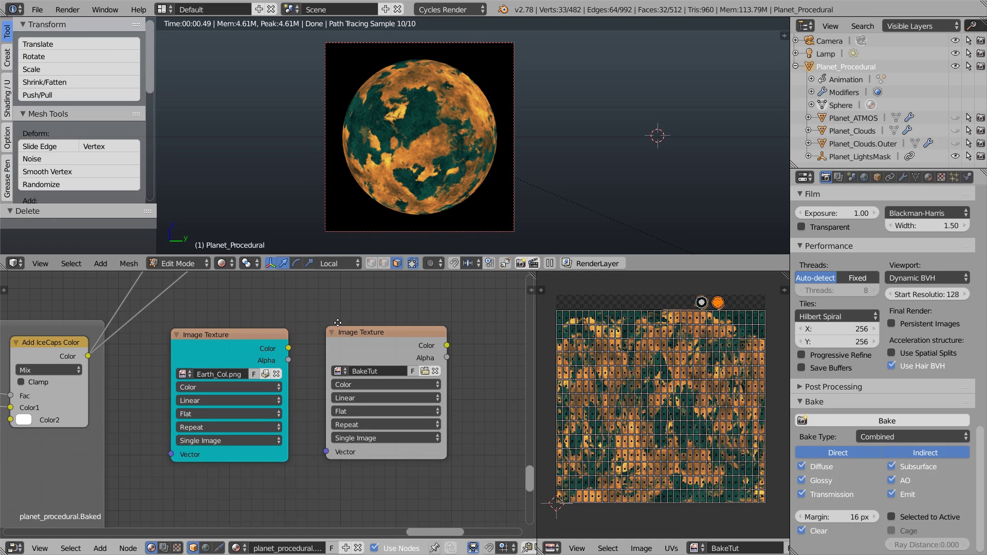
- Add another Image Texture node above the BakeTut node
scroll(338, 323, "down", 2)
middle_click_drag(338, 348, 337, 393)
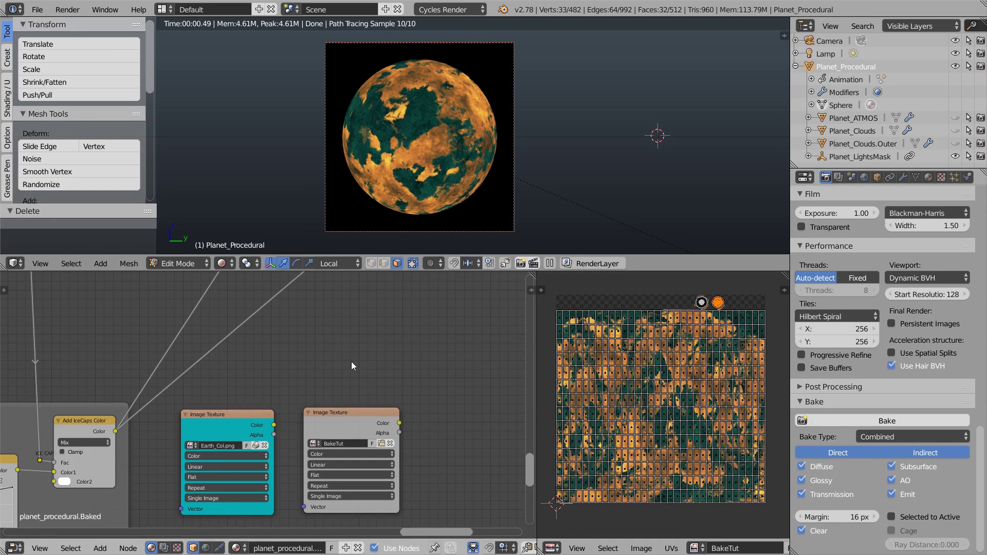
key("shift+a")
mouse_move(350, 363)
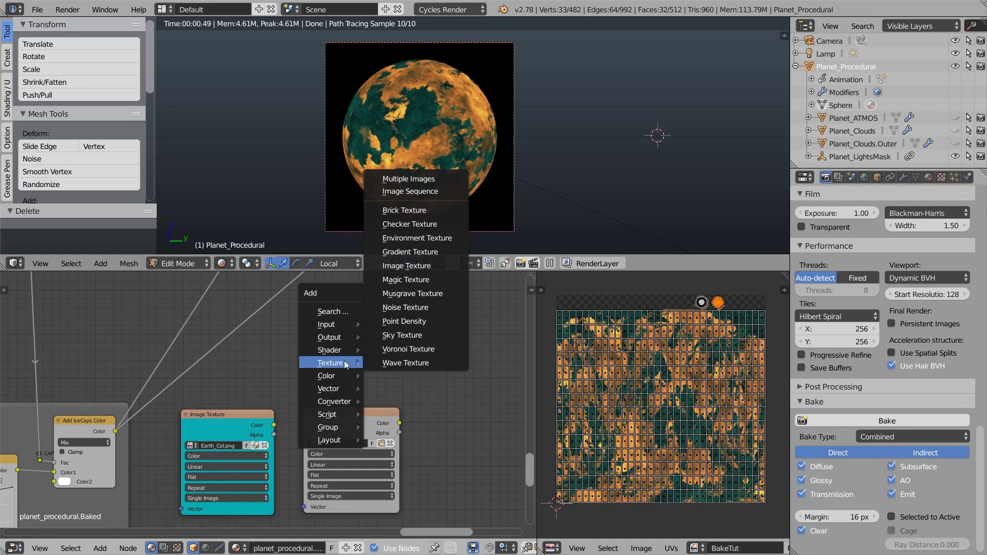
left_click(441, 264)
left_click(325, 338)
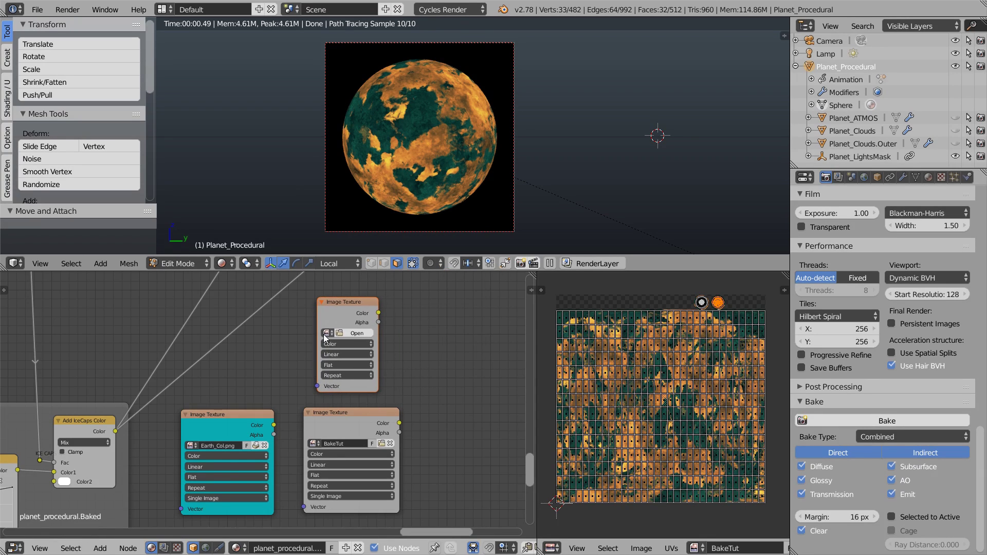
- Load Earth_DC.png into the new Image Texture node, move the Add IceCaps Color output links to it and widen it
left_click(355, 334)
left_click(205, 98)
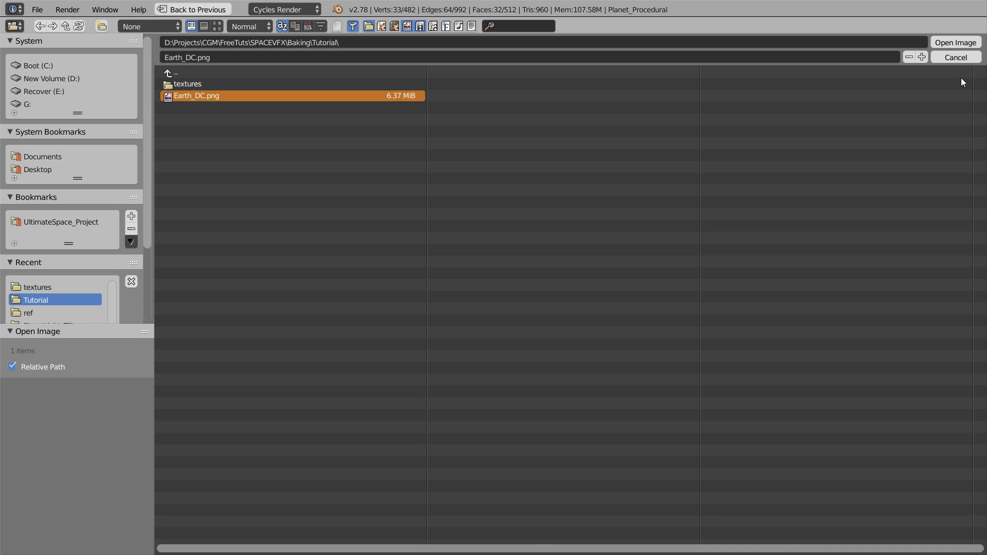
left_click(955, 43)
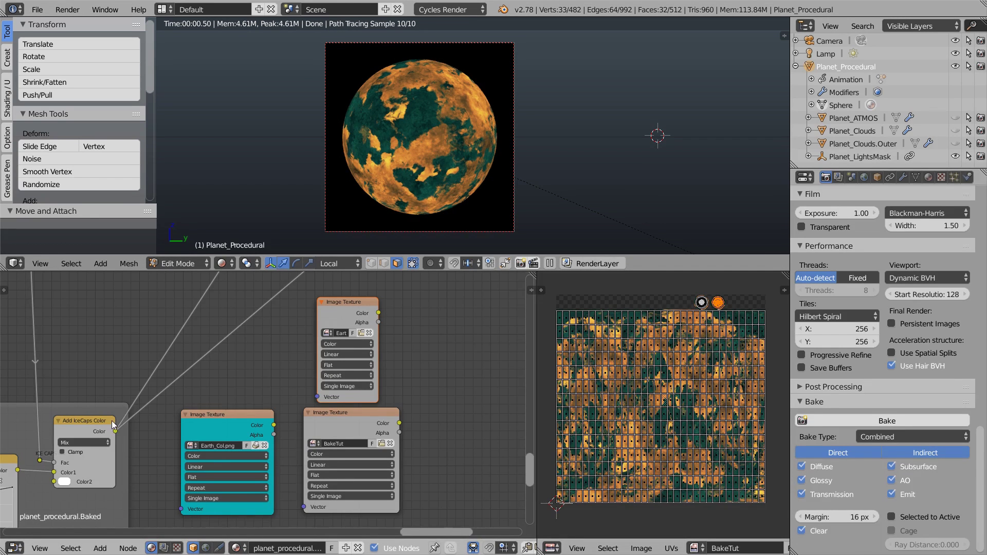
left_click_drag(118, 430, 217, 308, "ctrl")
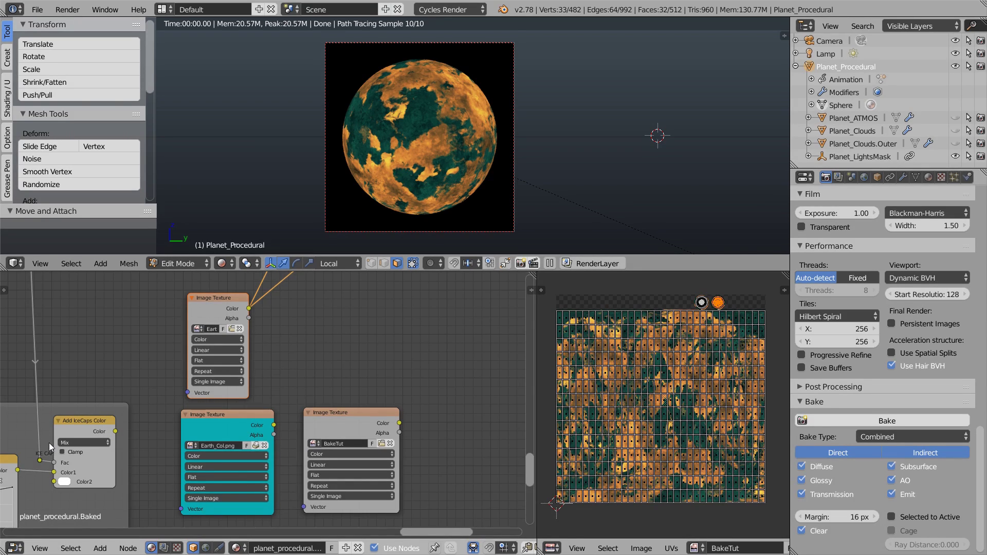
left_click_drag(249, 355, 279, 355)
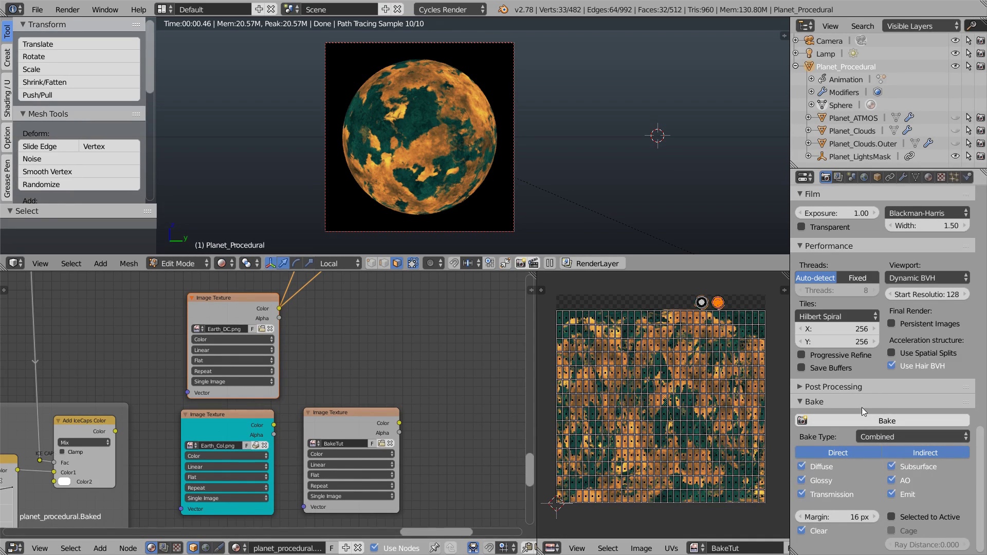
- Set the Cycles render samples to 1 in the sampling settings
scroll(862, 407, "up", 10)
scroll(867, 509, "up", 6)
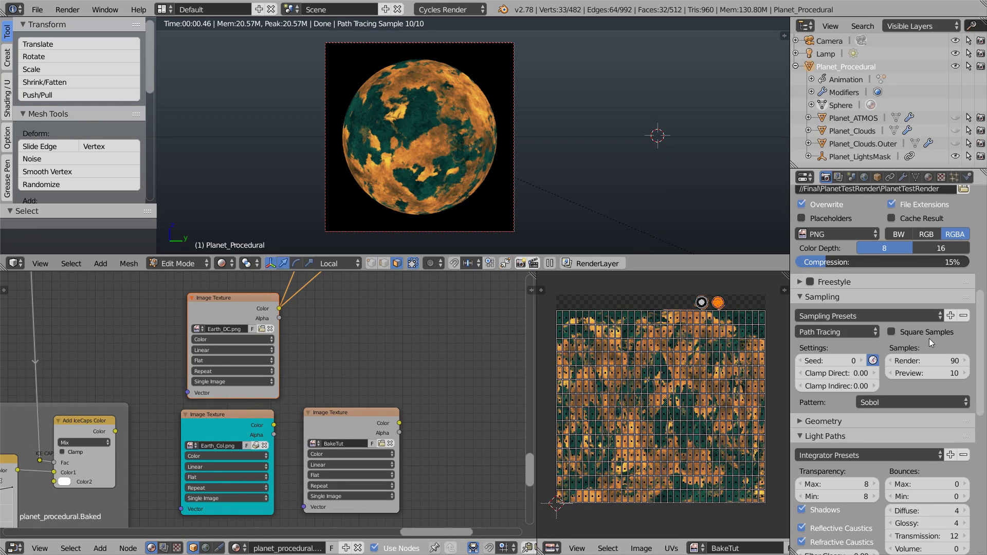
left_click(930, 360)
type("1")
key("Return")
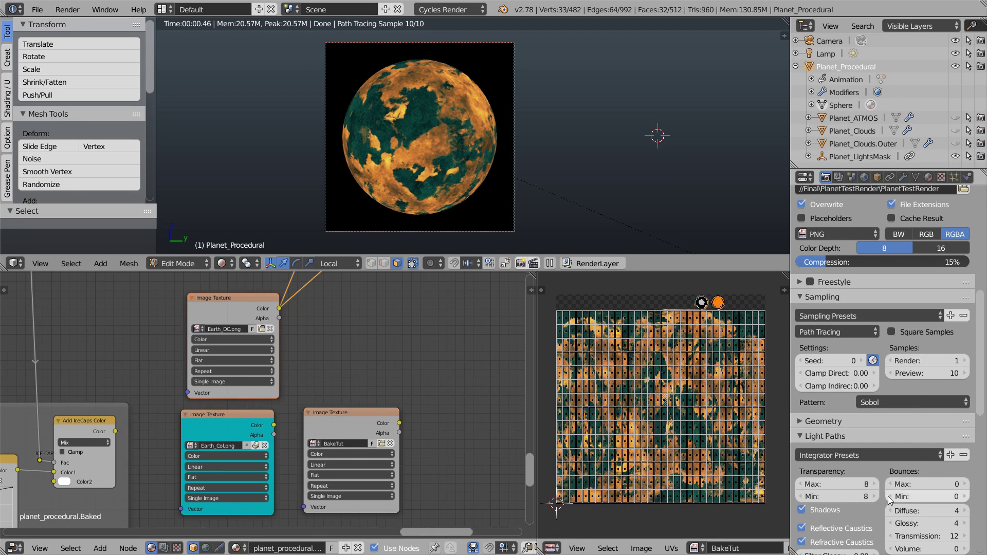
- Set the bake type to Emit
scroll(913, 360, "down", 15)
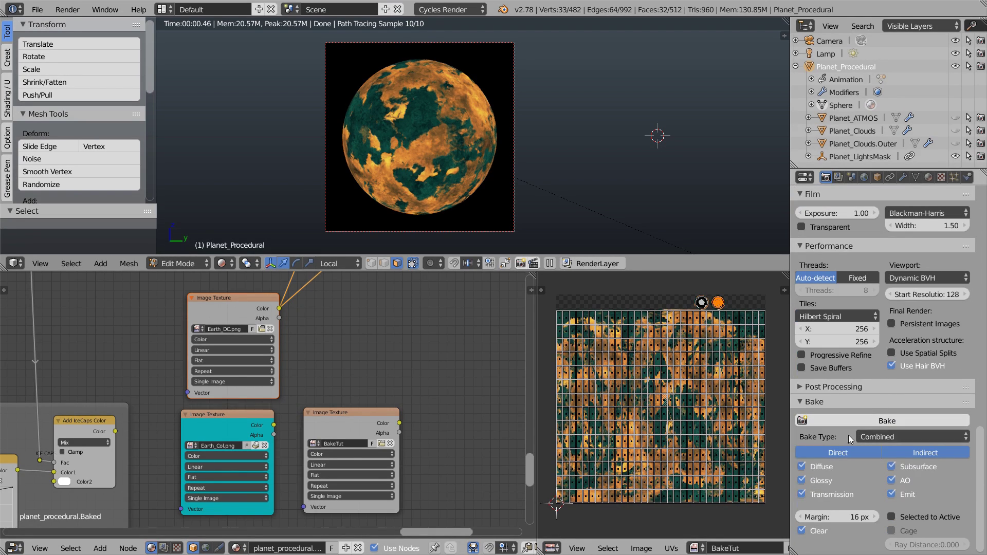
left_click(895, 438)
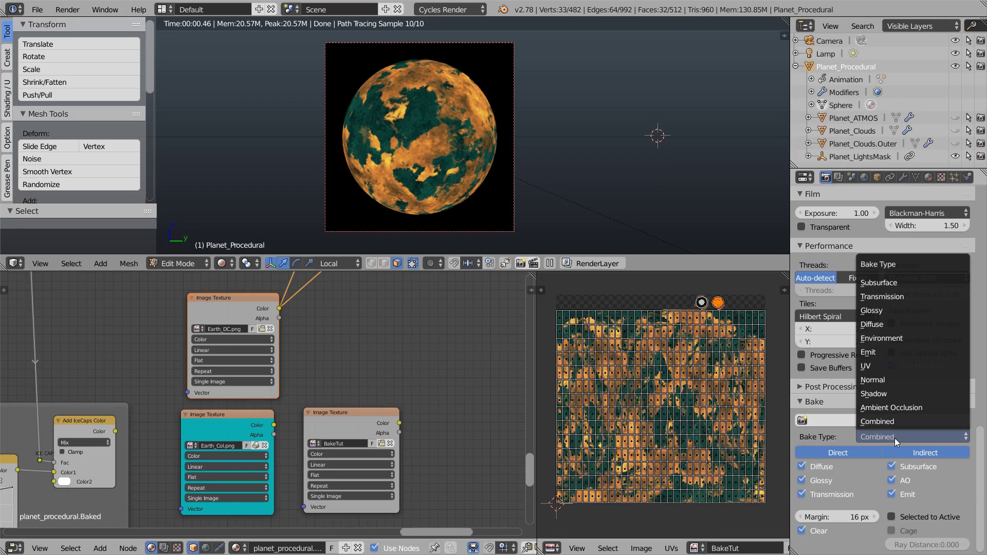
left_click(886, 350)
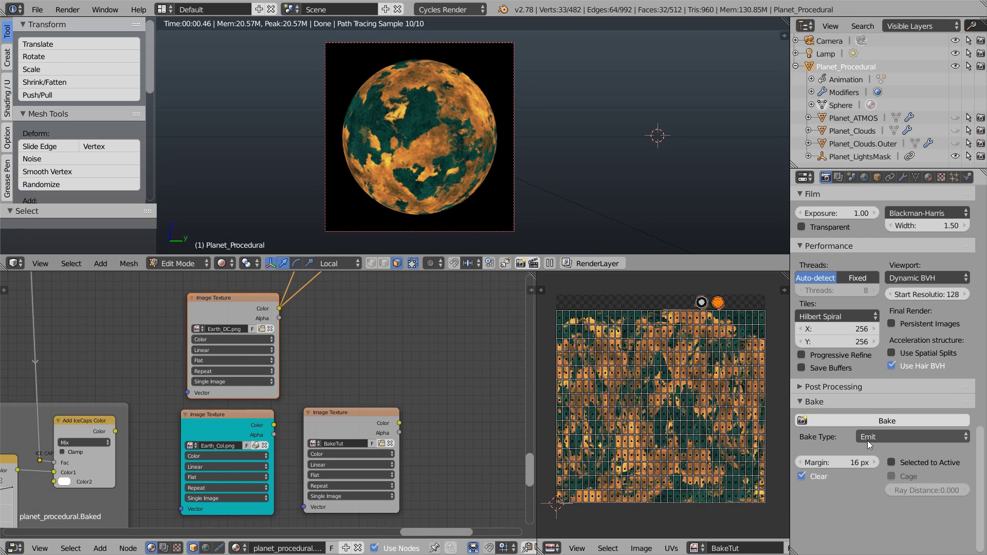
- Change the bake type to Diffuse and turn off the Direct and Indirect contributions, leaving only Color
left_click(884, 435)
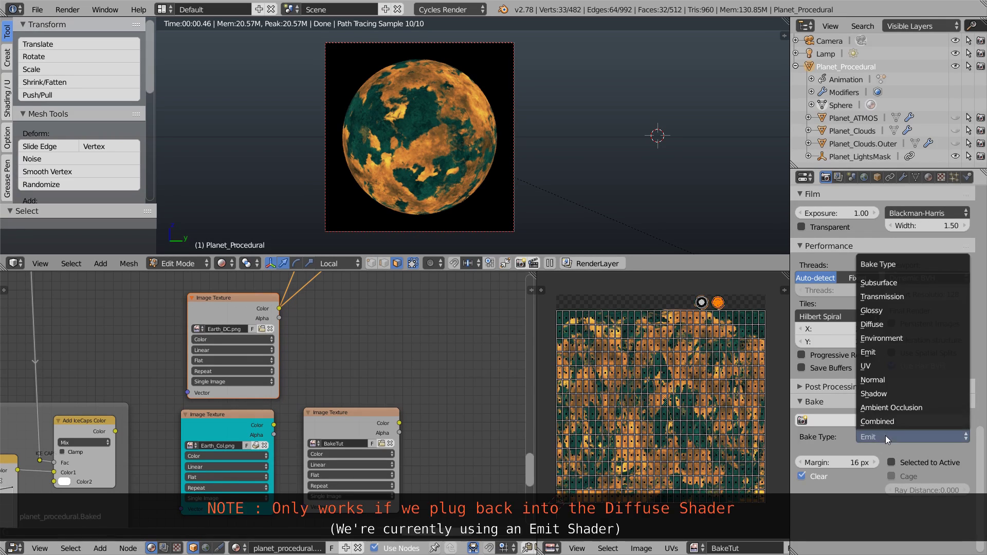
left_click(883, 324)
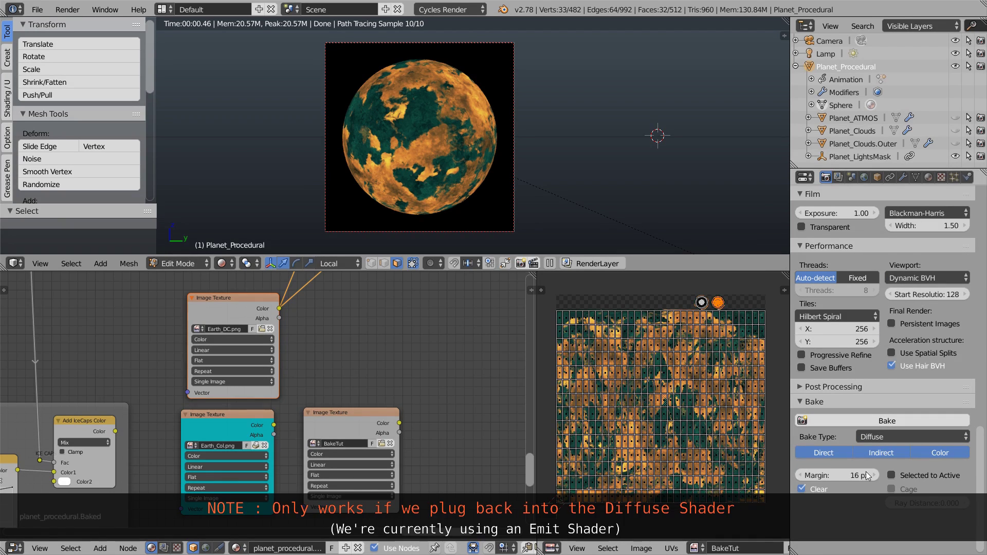
left_click(824, 452)
left_click(878, 452)
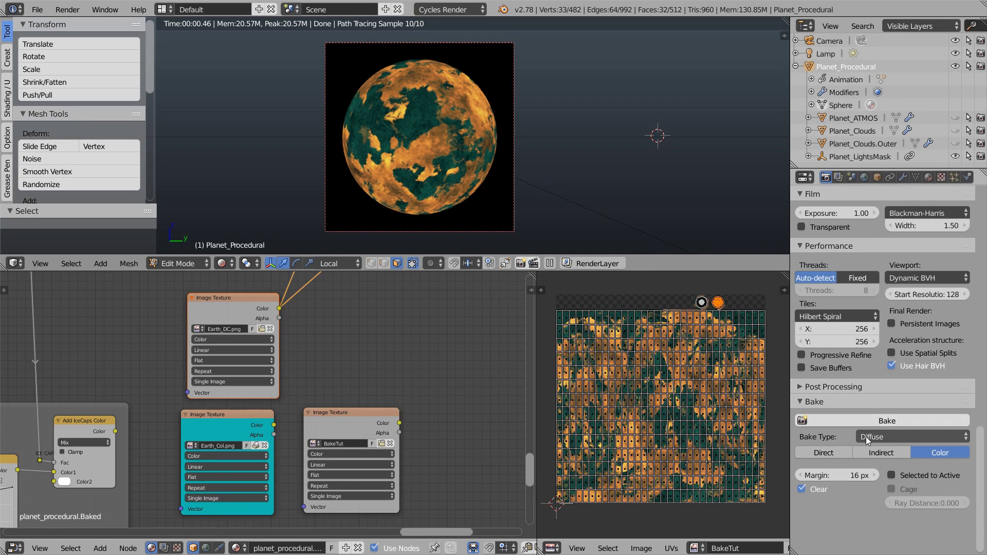
- Switch the bake type back to Emit and bake onto the image of the BakeTut Image Texture node
left_click(884, 437)
left_click(890, 353)
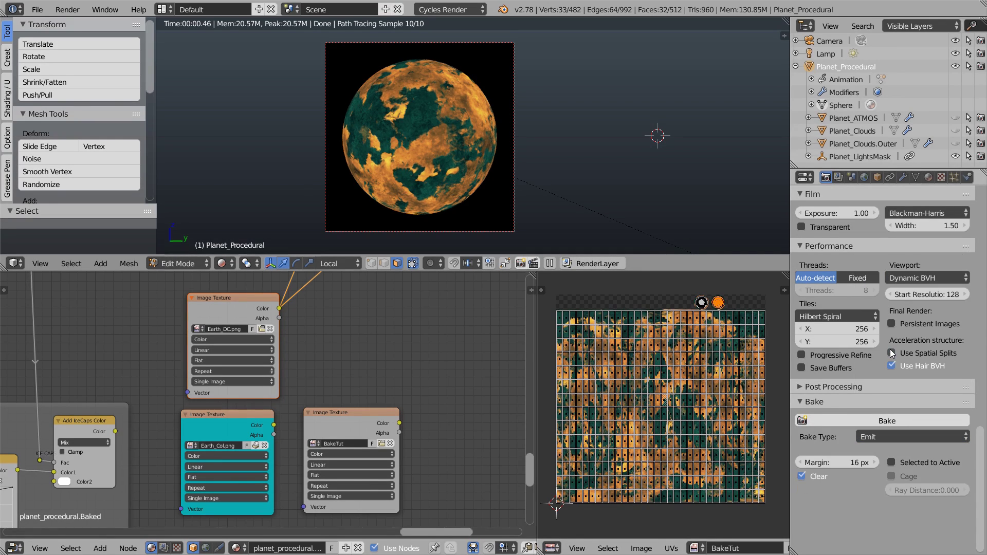
left_click(347, 419)
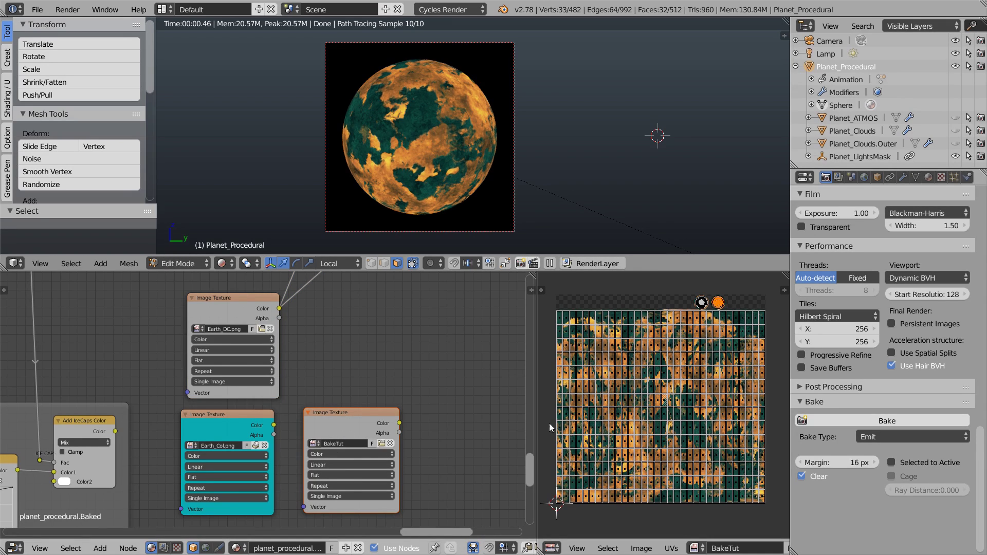
left_click(882, 421)
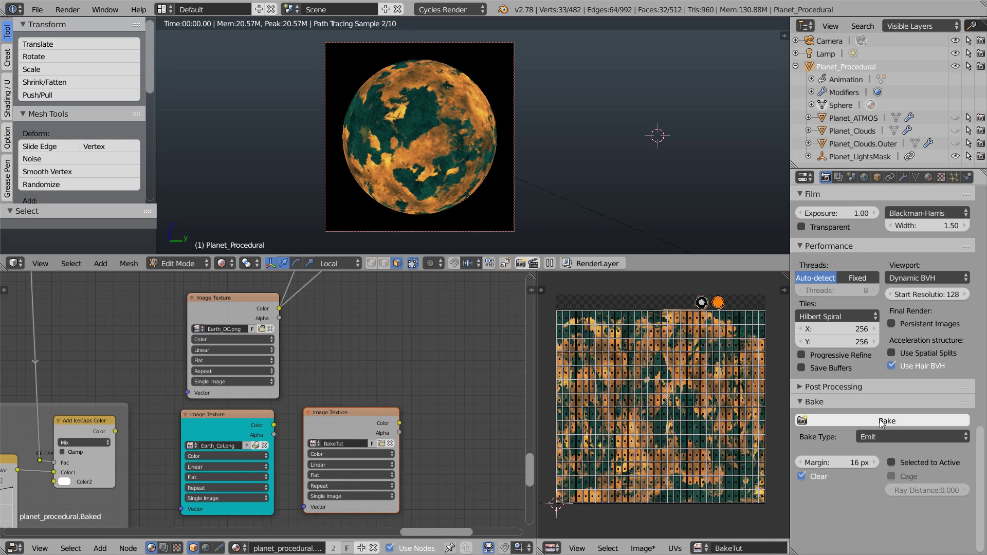
- Preview the Earth_Rough.png texture and the roughness frame's Low And High mix node on the planet through the emission viewer
scroll(331, 366, "down", 5)
scroll(323, 367, "down", 2)
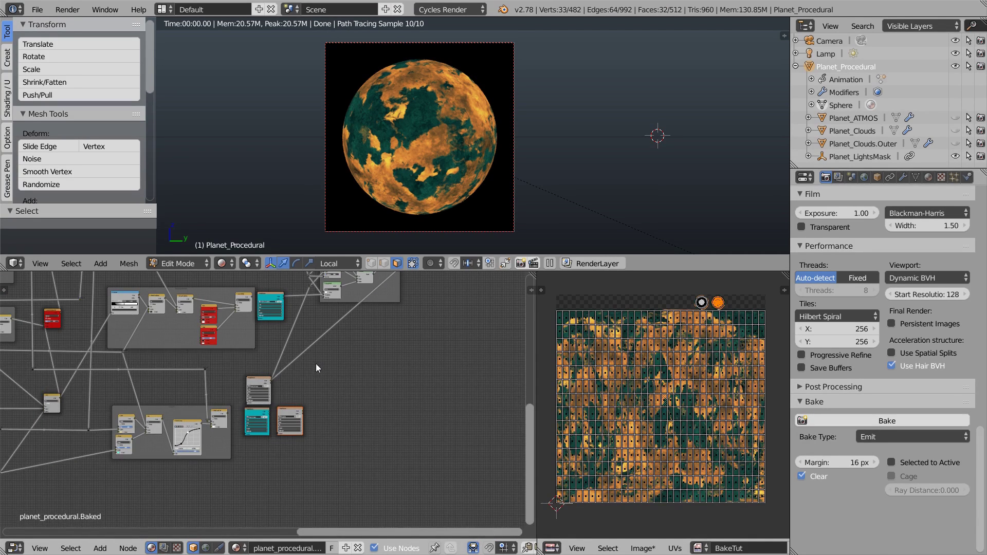
scroll(206, 337, "up", 4)
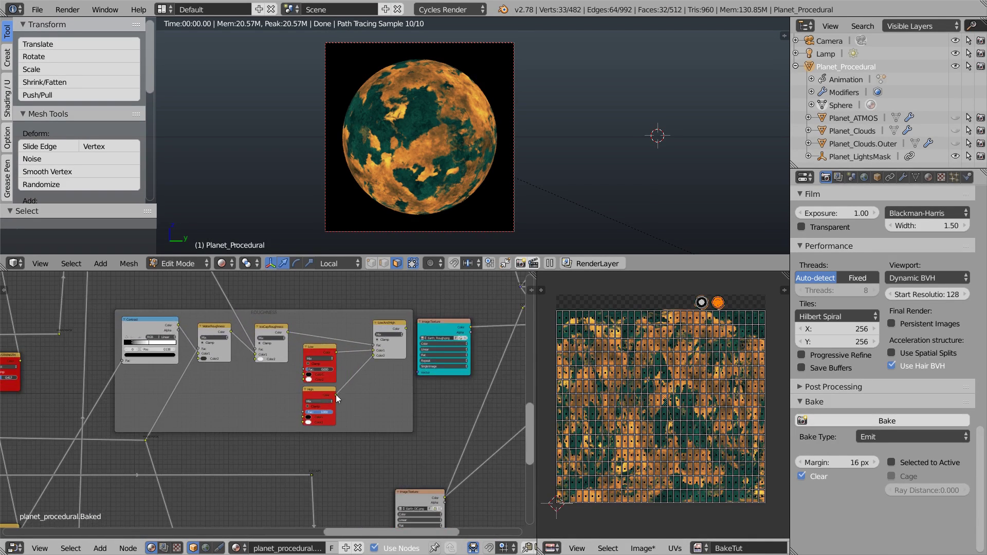
left_click(445, 323)
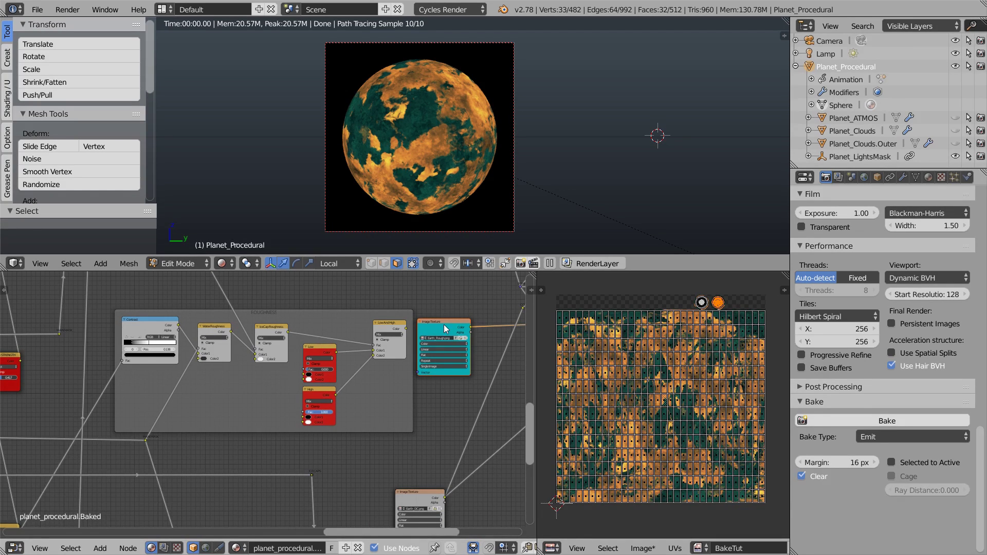
left_click(443, 325, "ctrl+shift")
middle_click_drag(443, 325, 374, 339)
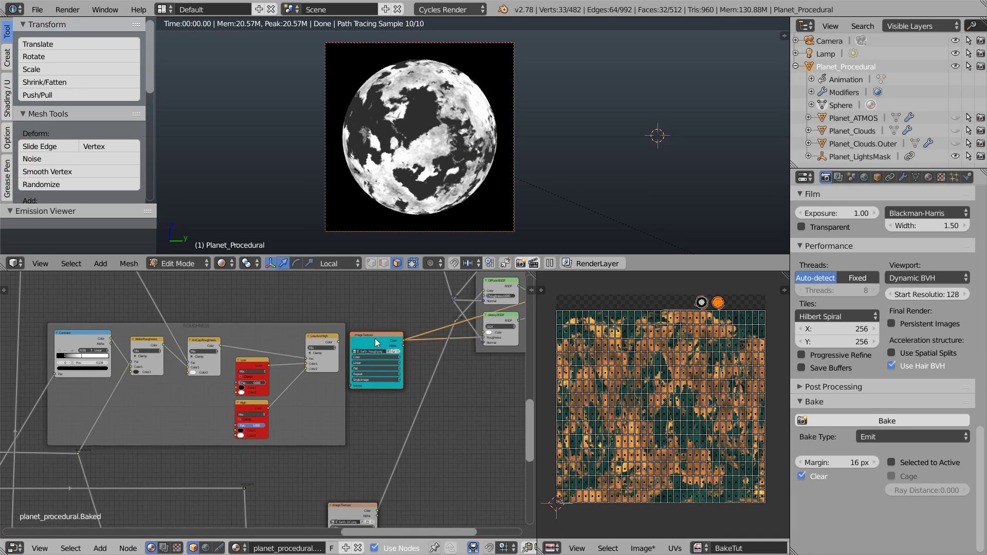
scroll(375, 338, "up", 2)
left_click(356, 301, "ctrl+shift")
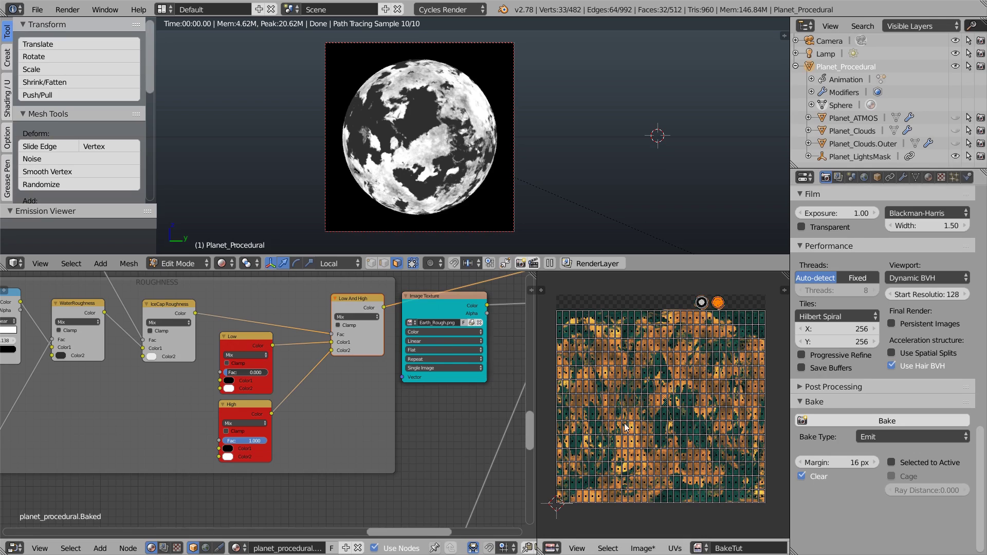
- Preview the ExtraHigh IceCap mix node of the bump frame on the planet through the emission viewer
scroll(307, 297, "down", 8)
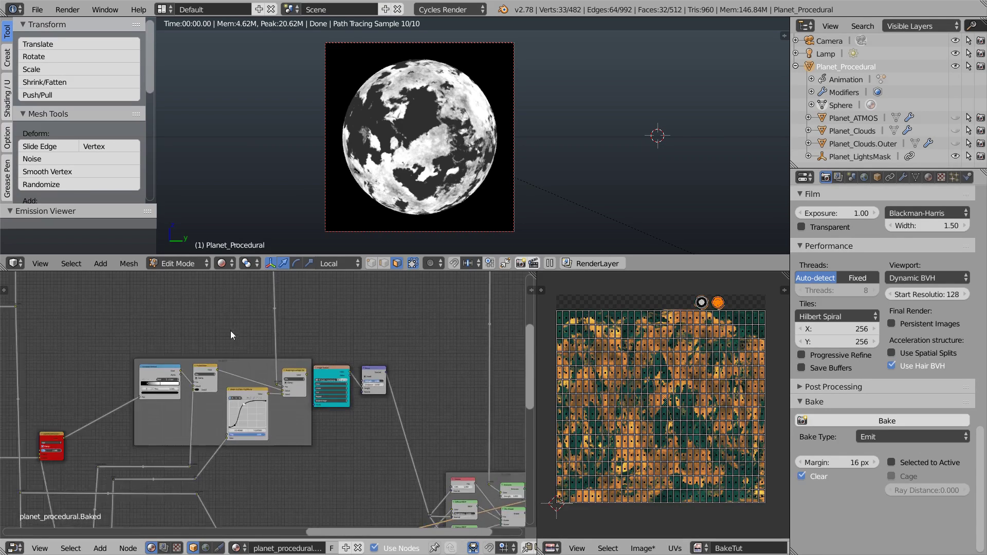
scroll(439, 462, "up", 7)
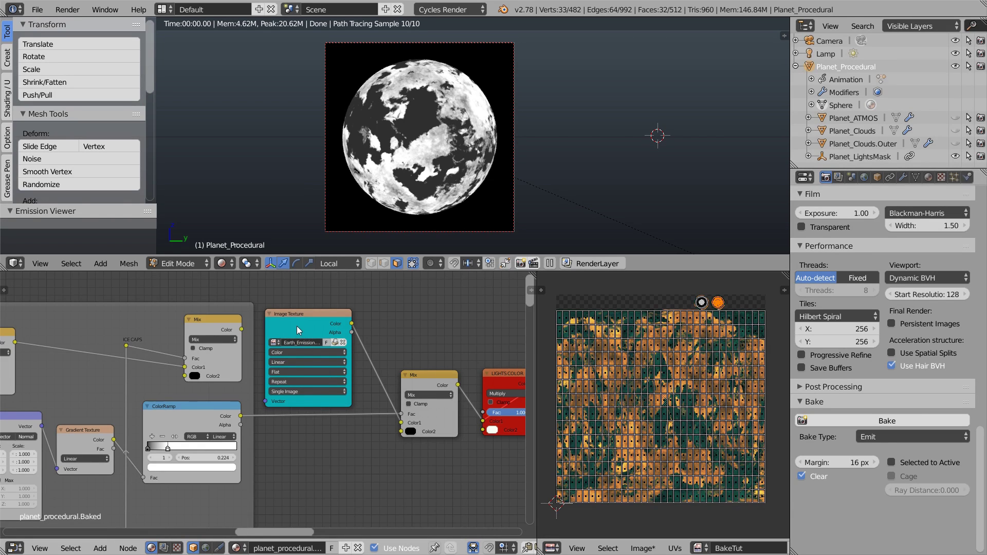
scroll(297, 326, "down", 3)
middle_click_drag(383, 442, 249, 387)
scroll(277, 380, "up", 2)
key("ctrl+z")
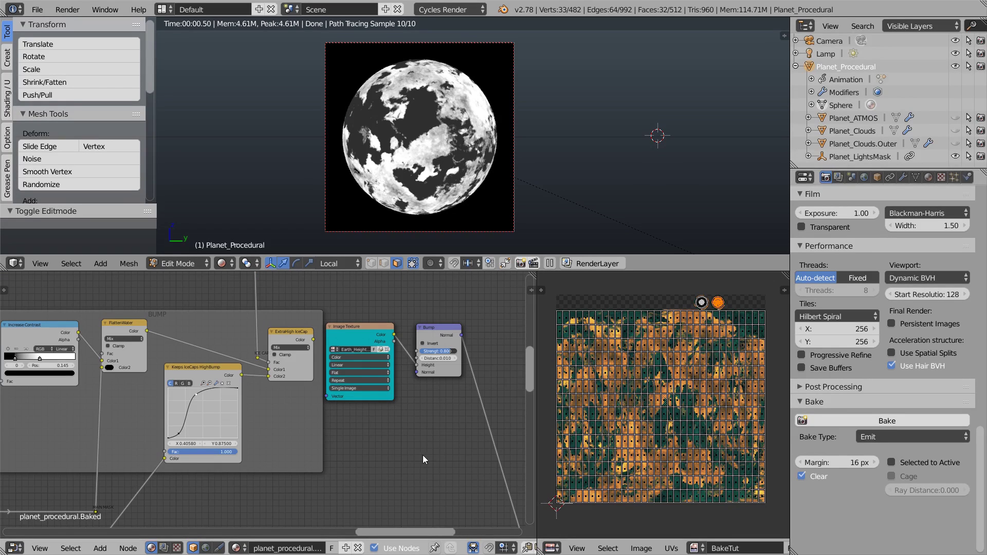
left_click(288, 335, "ctrl+shift")
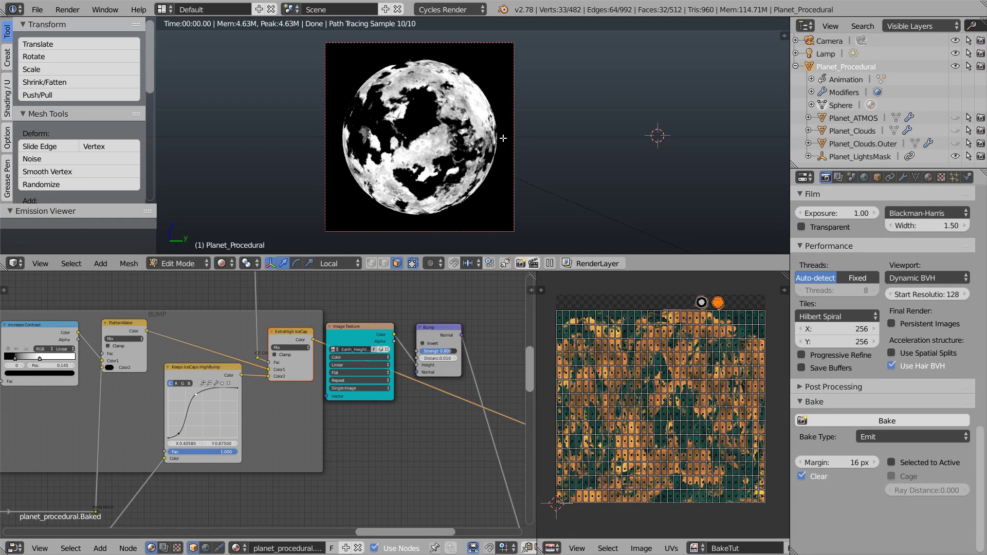
- Add a Gradient Texture node below the Earth_Height.png node and link its Color output to the Bump node
key("shift+a")
mouse_move(344, 430)
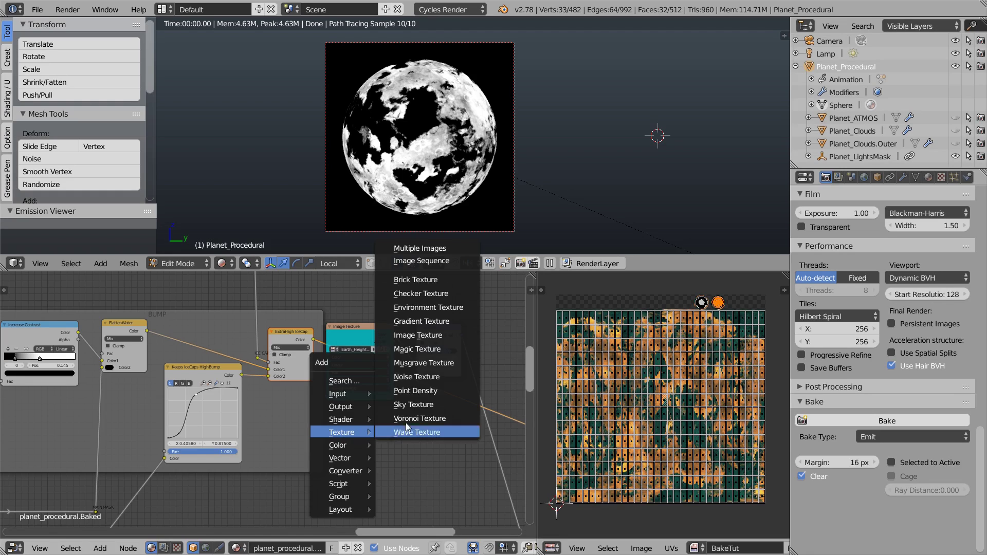
left_click(436, 321)
left_click(340, 431)
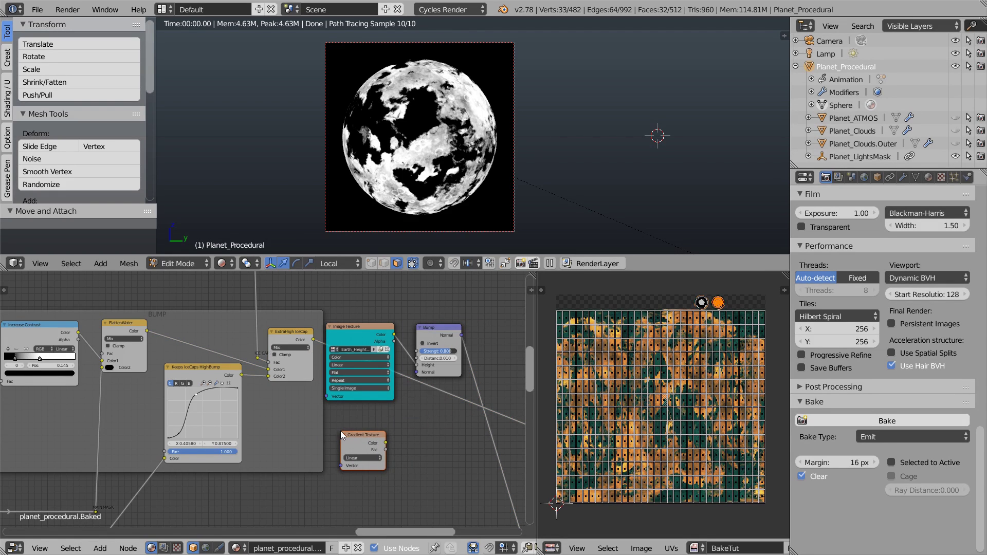
left_click_drag(384, 441, 416, 365)
- Preview the Bump node's Normal output up close on the planet, followed by the Gradient Texture node's Color output
left_click(443, 332, "ctrl+shift")
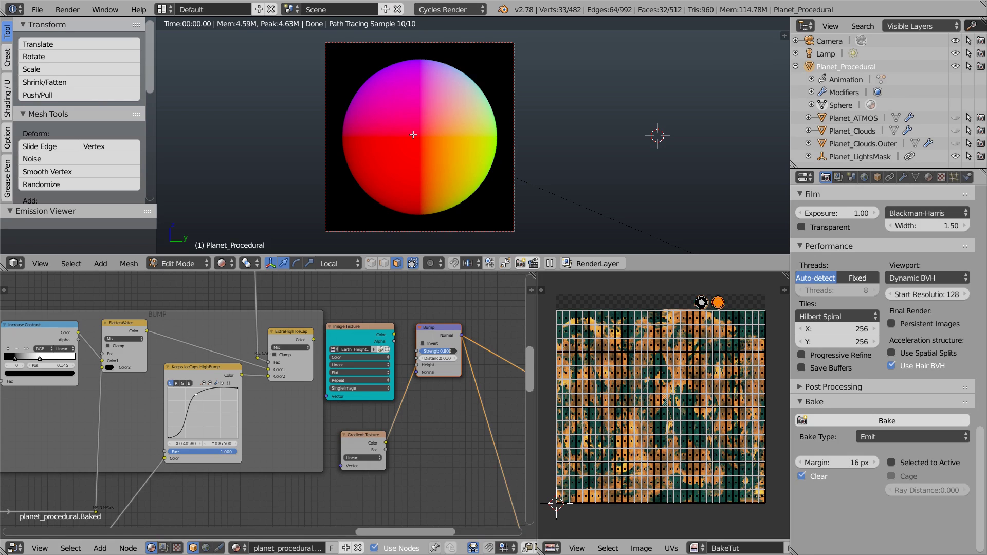
scroll(431, 134, "up", 8)
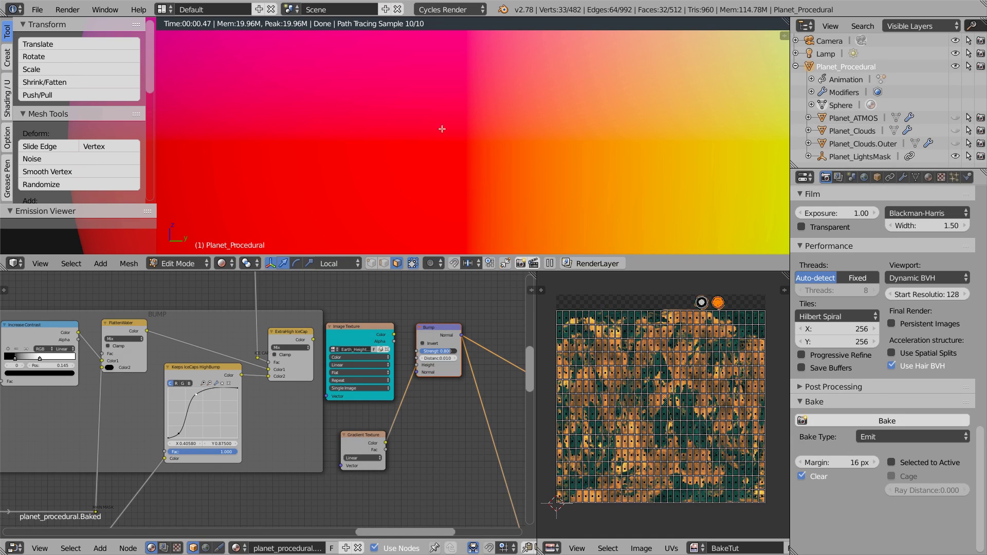
left_click(361, 441, "ctrl+shift")
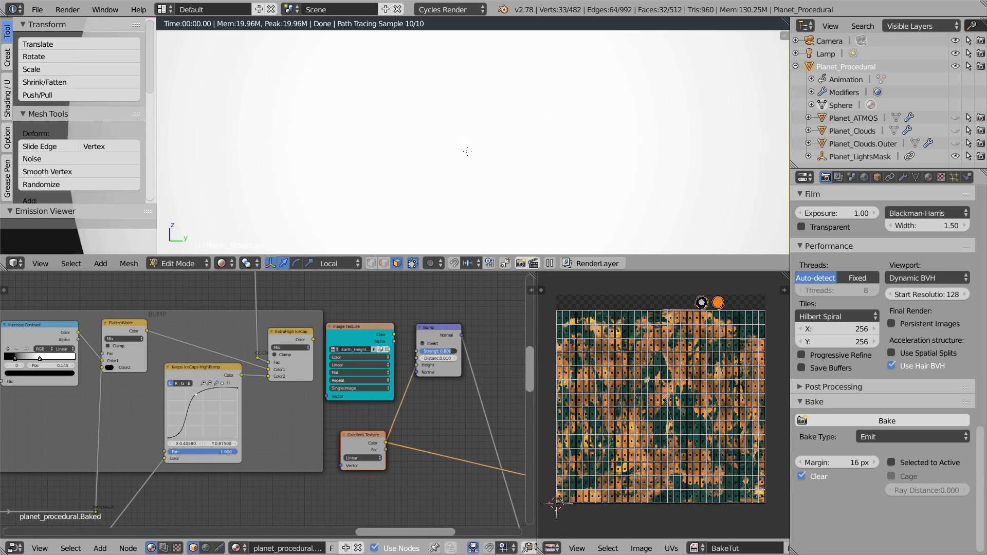
- Return the planet to Object Mode and rotate it about -253.33° around the global Z axis
key("Tab")
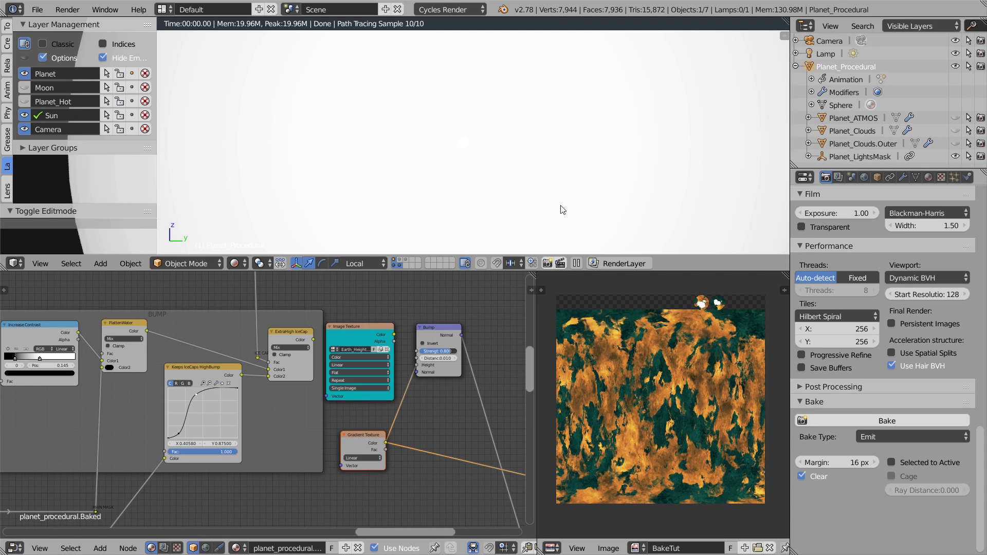
key("r")
key("z")
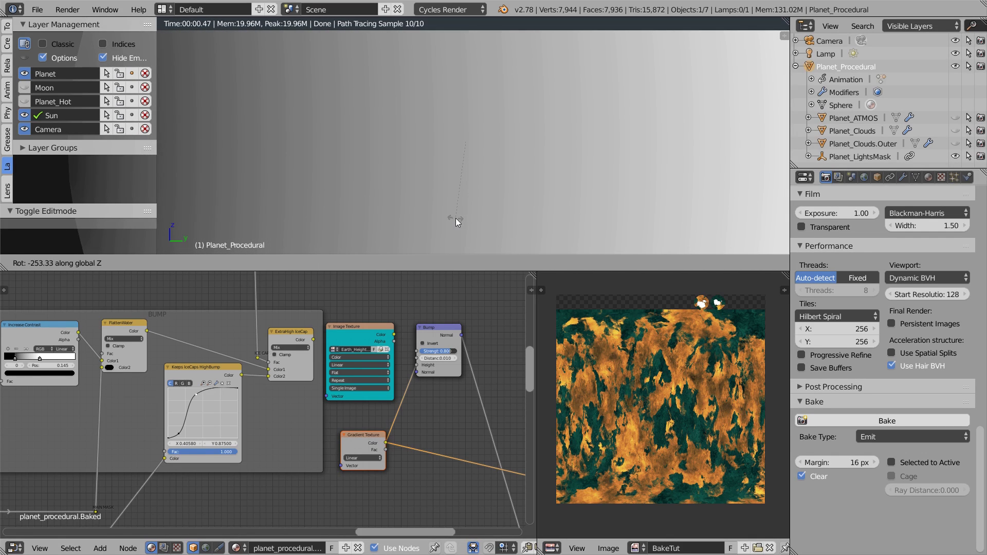
left_click(456, 218)
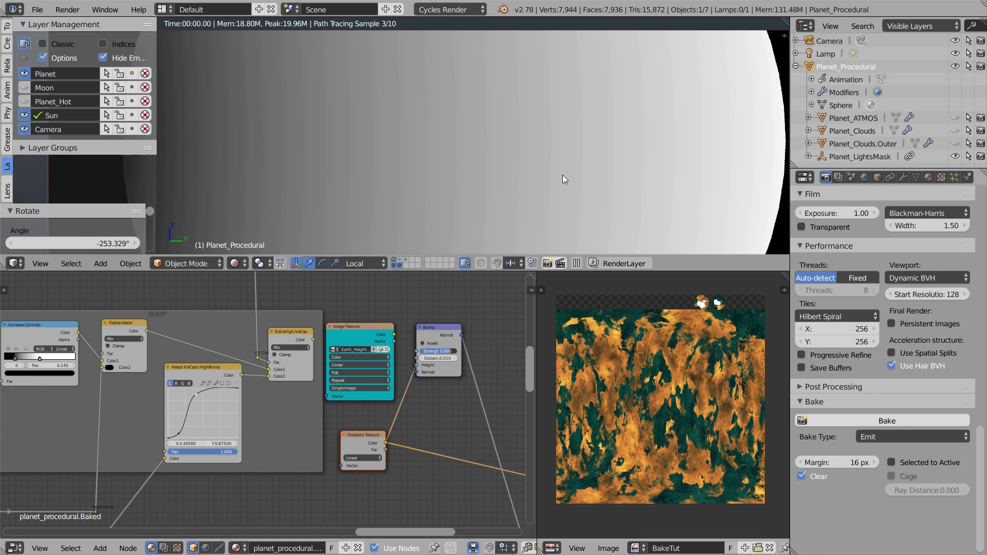
- Move the BakeTut Image Texture node up from the colour nodes to beside the Gradient Texture node
scroll(402, 462, "down", 6)
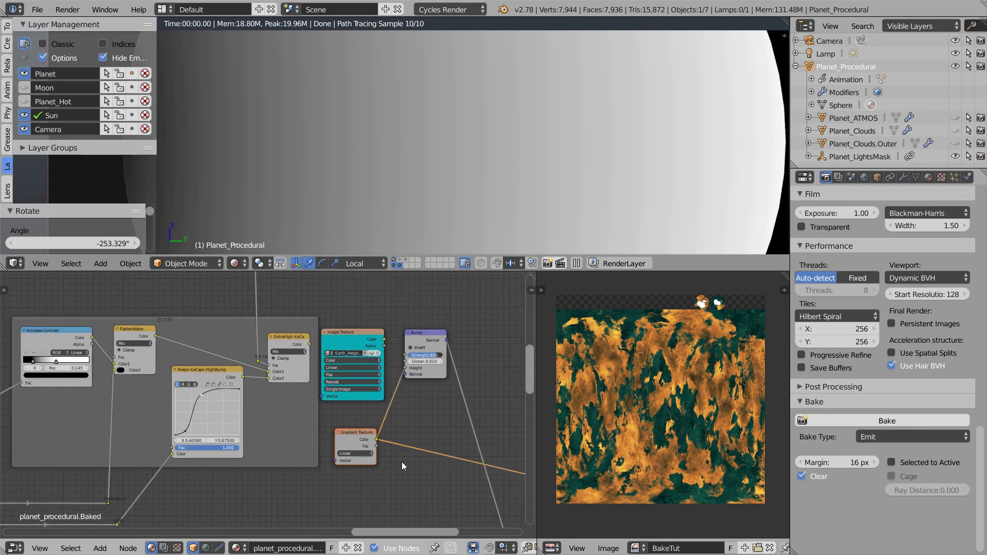
scroll(328, 414, "up", 7)
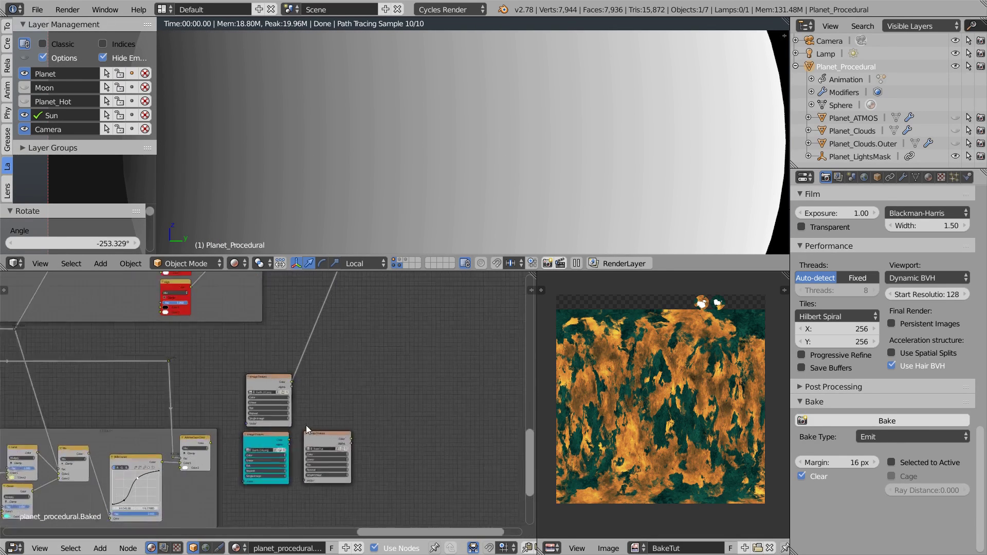
left_click(379, 470)
scroll(330, 360, "down", 7)
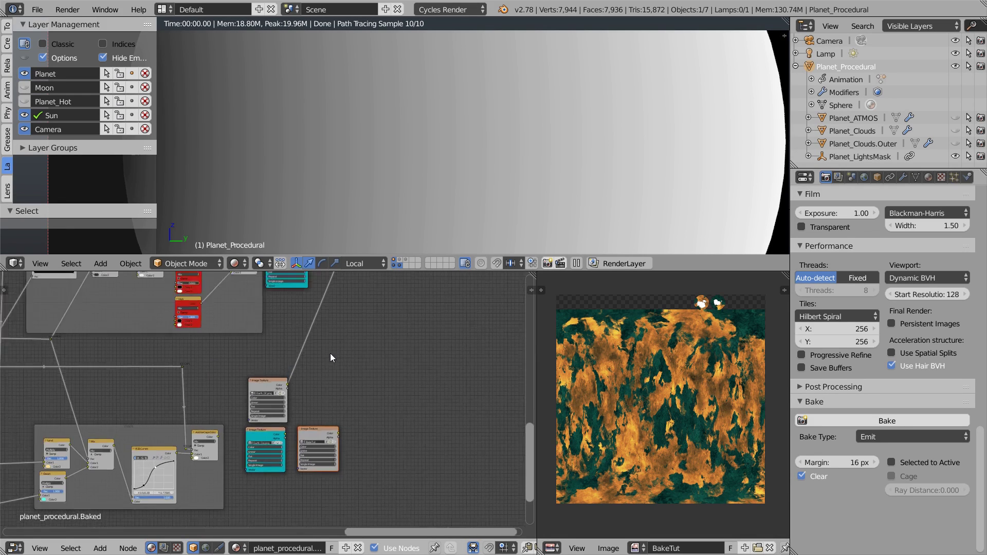
key("g")
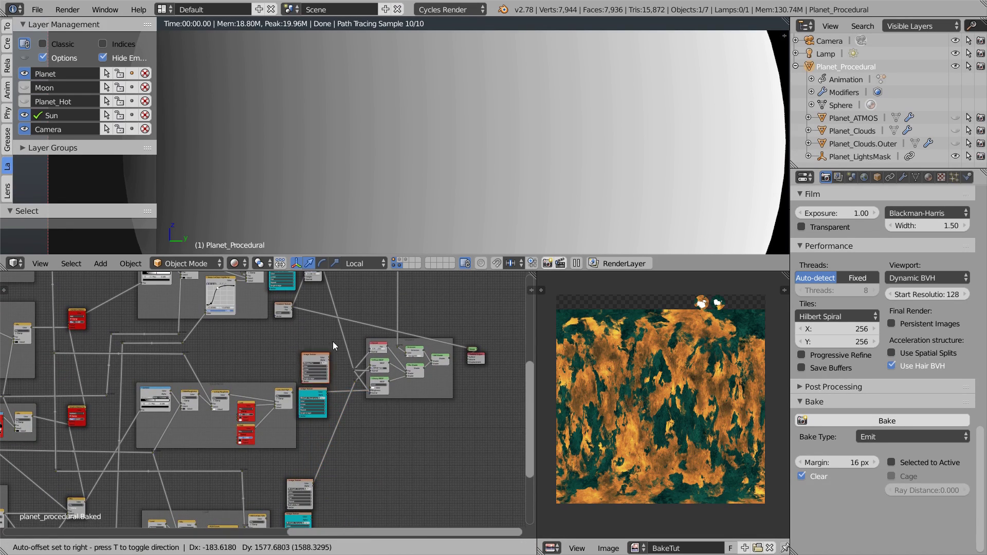
left_click(318, 381)
- Bake the previewed gradient onto the BakeTut image with the Emit bake type
scroll(317, 391, "up", 2)
scroll(317, 392, "up", 5)
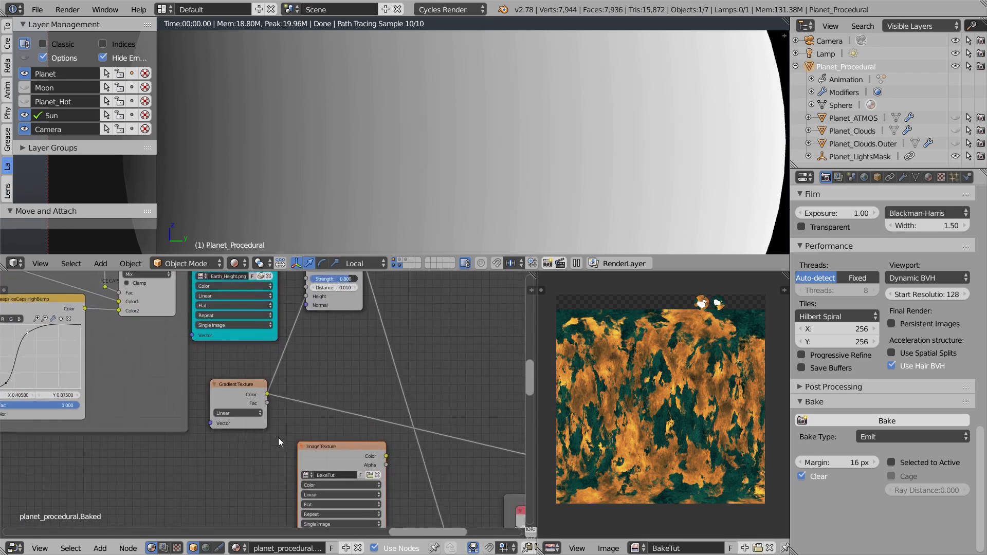
scroll(323, 448, "down", 1)
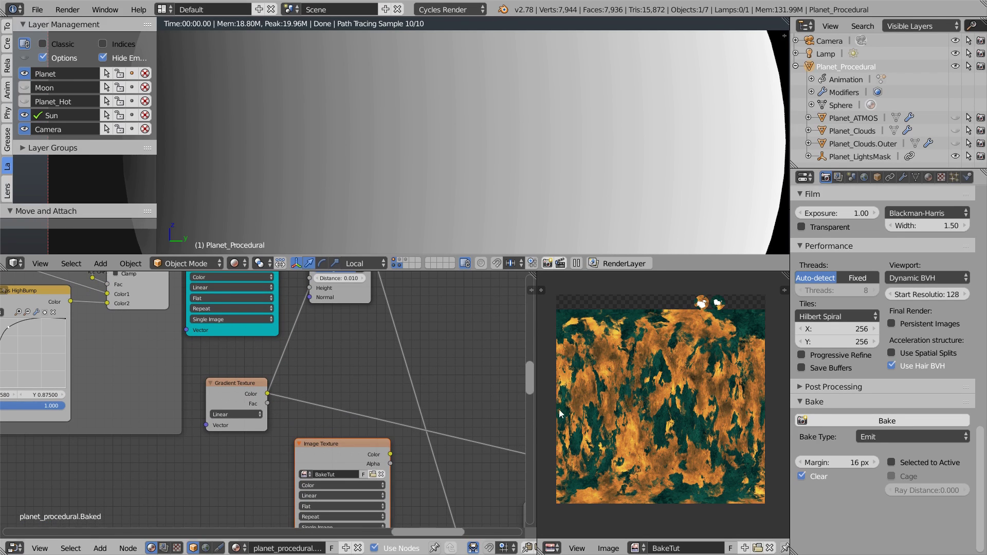
left_click(880, 422)
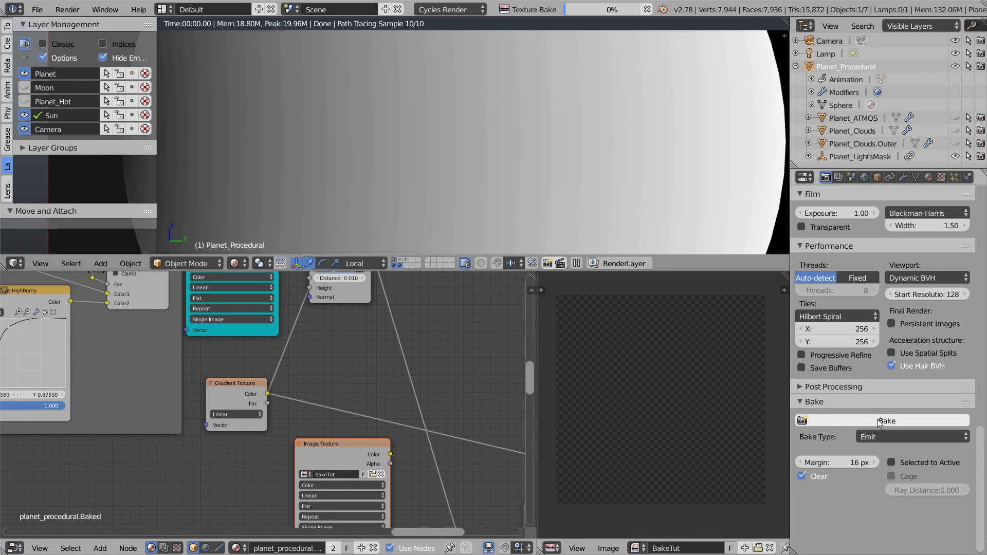
- Save the baked gradient image as Earth_B.png in the textures folder
left_click(609, 548)
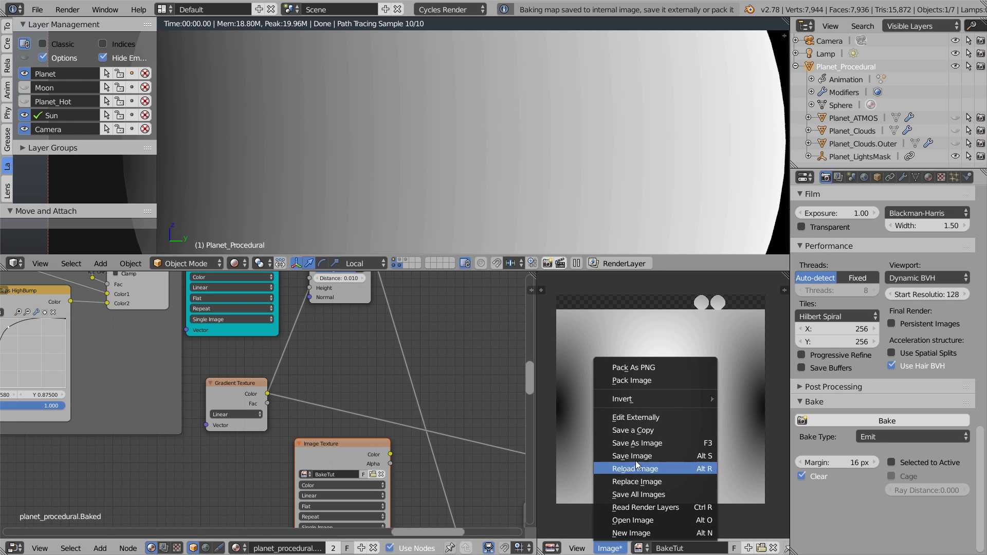
left_click(652, 443)
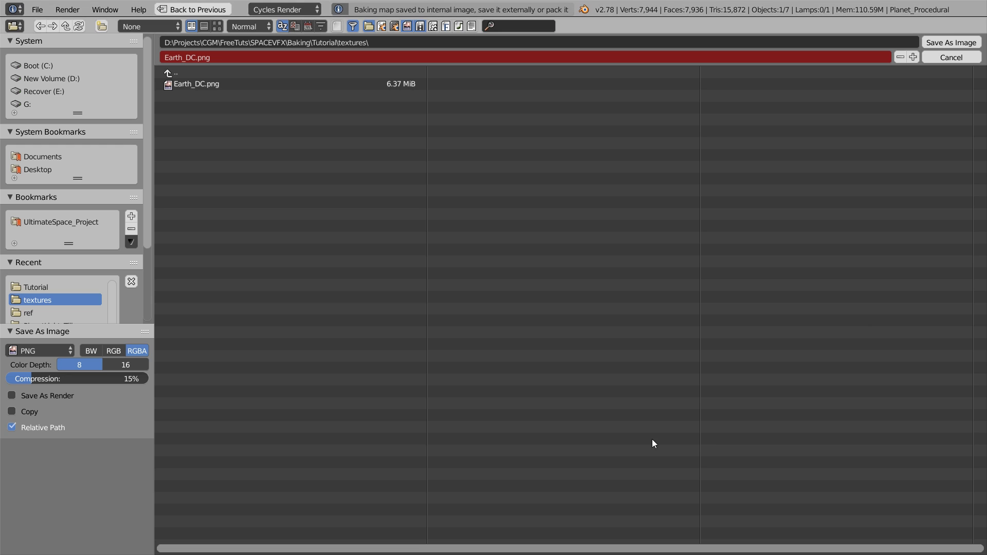
left_click(175, 57)
left_click(196, 57)
key("BackSpace")
key("BackSpace")
type("B")
key("Return")
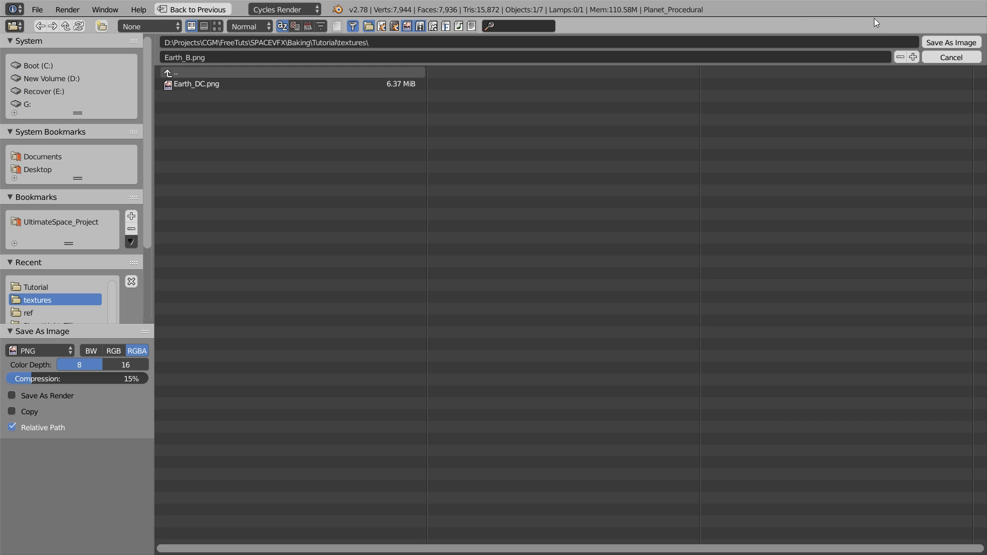
left_click(942, 40)
- Duplicate the BakeTut Image Texture node below the Gradient Texture node and open Earth_B.png in the copy
scroll(329, 403, "down", 1)
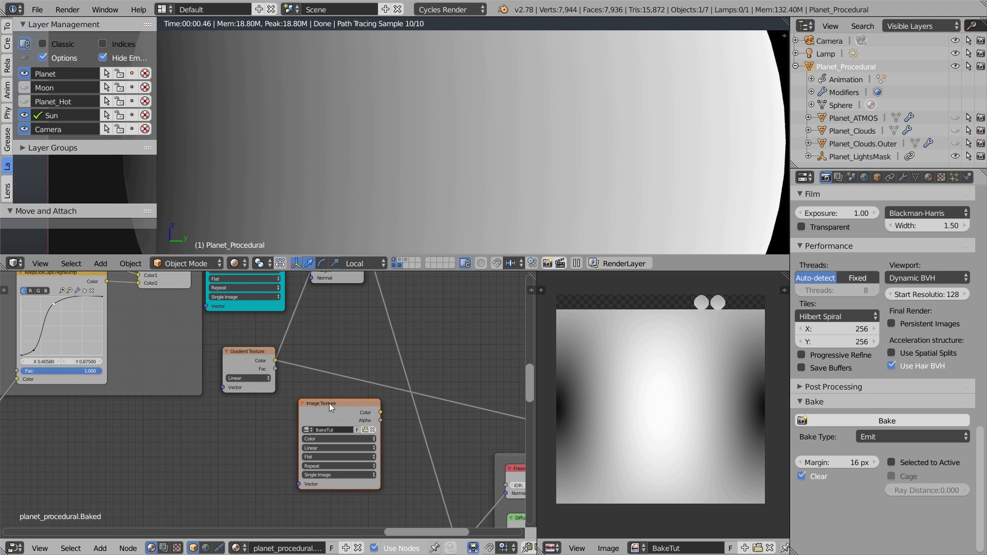
key("shift+d")
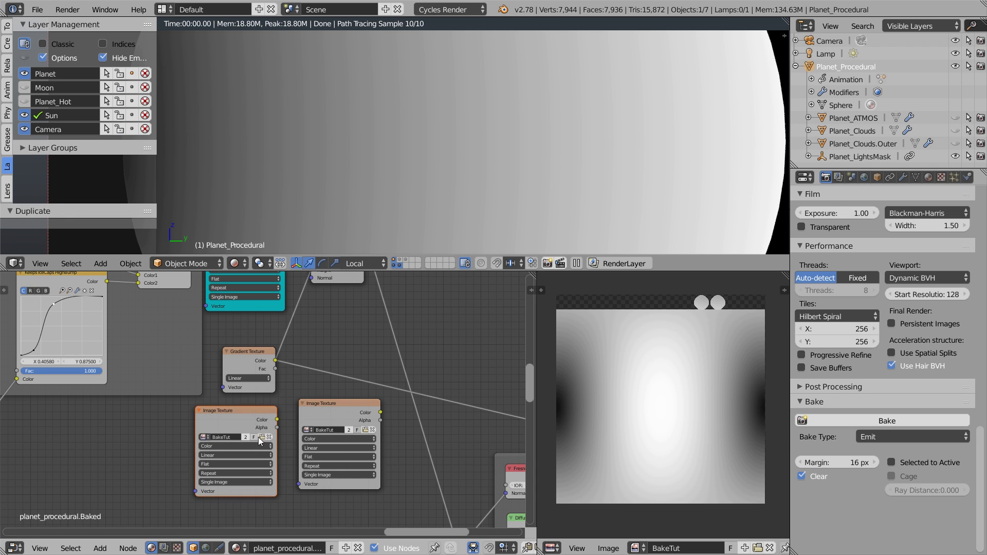
left_click(261, 435)
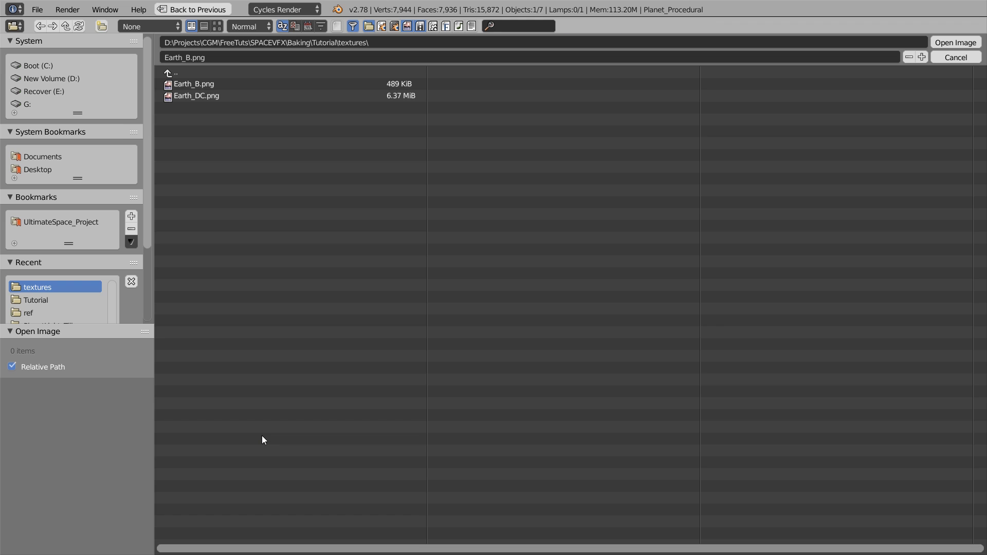
left_click(193, 84)
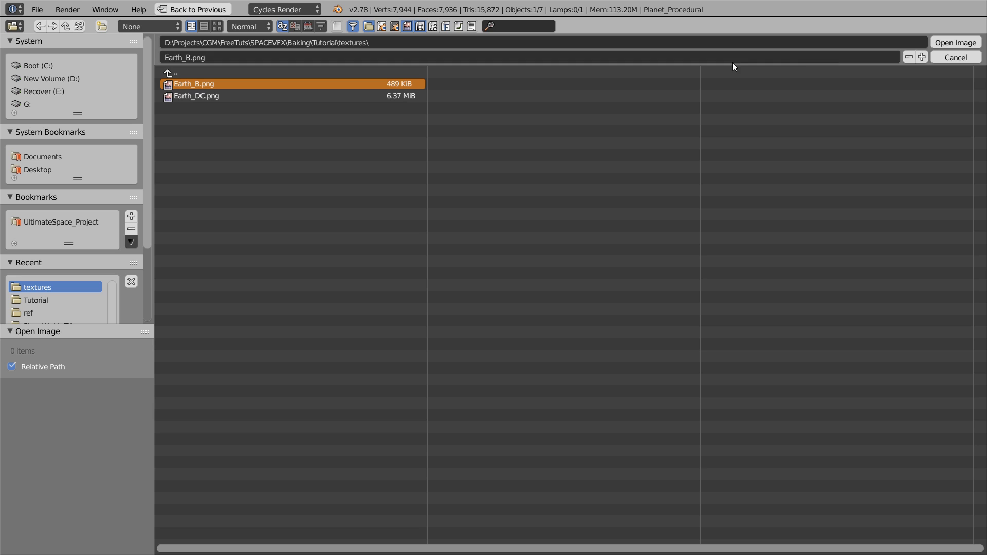
left_click(933, 43)
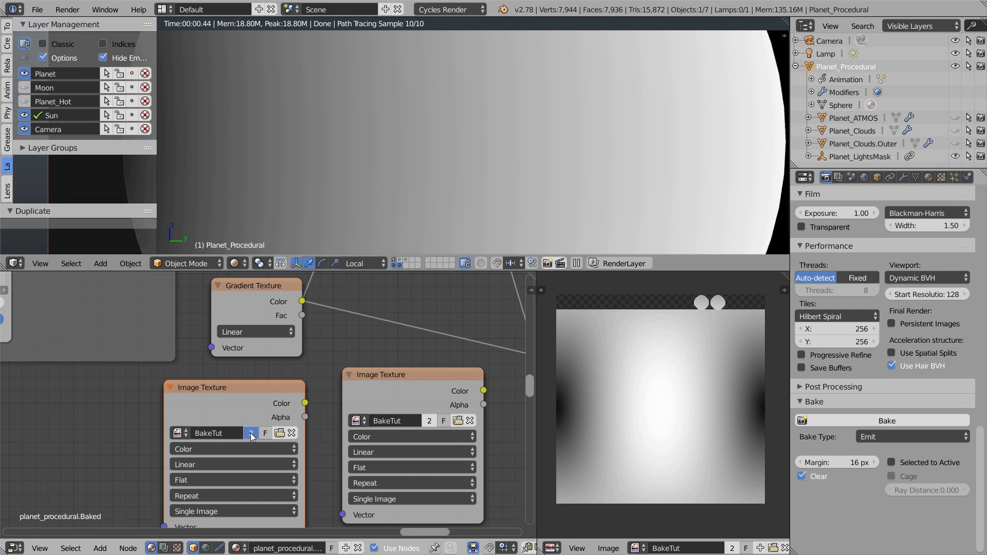
- Make the duplicated node's image a single-user copy and name it Earth_B
left_click(218, 433)
type("Earth_B")
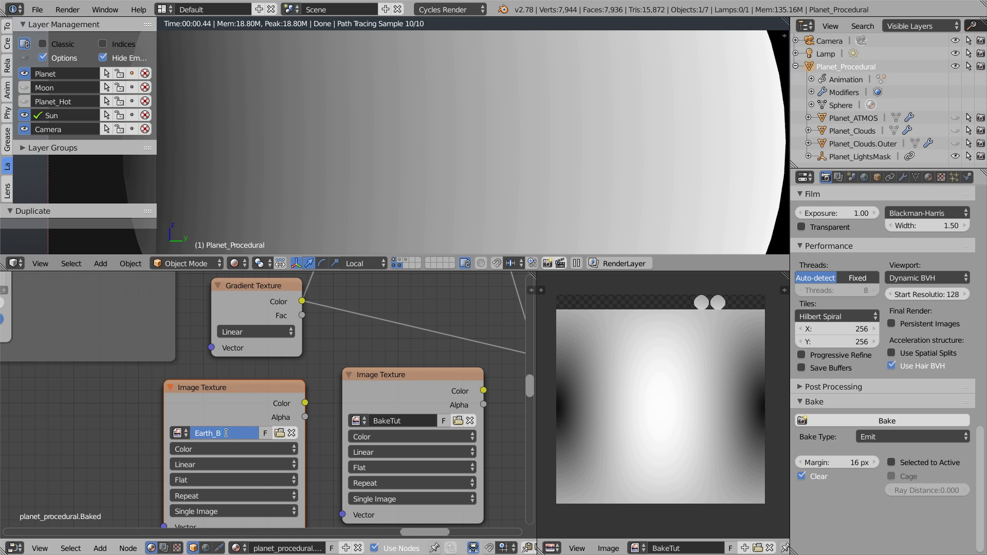
key("Return")
- Connect the Earth_B texture's Color output to the Bump node's Height input and preview the Bump output up close on the planet
left_click(265, 397, "ctrl+shift")
scroll(308, 395, "down", 3)
middle_click_drag(308, 394, 270, 466)
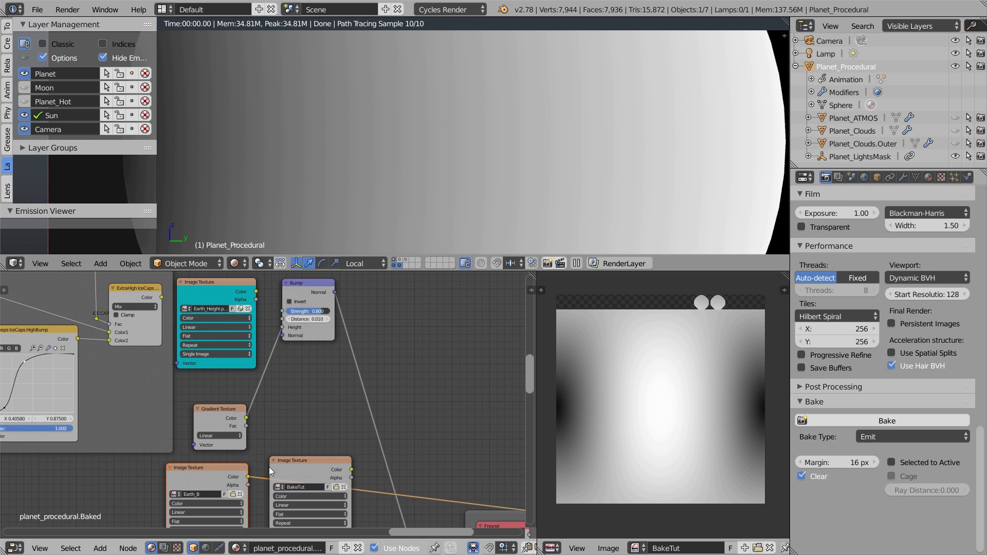
left_click_drag(247, 476, 282, 327)
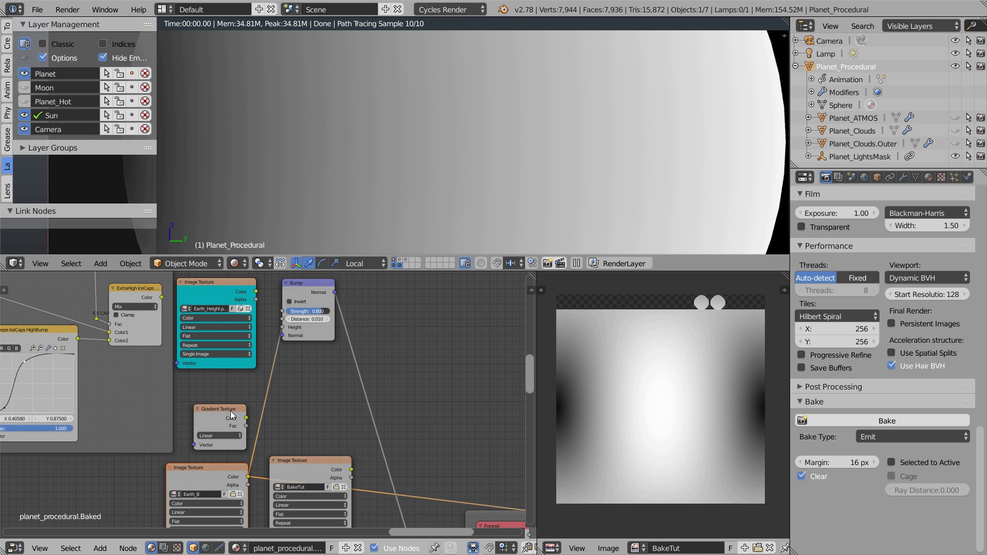
left_click(316, 286, "ctrl+shift")
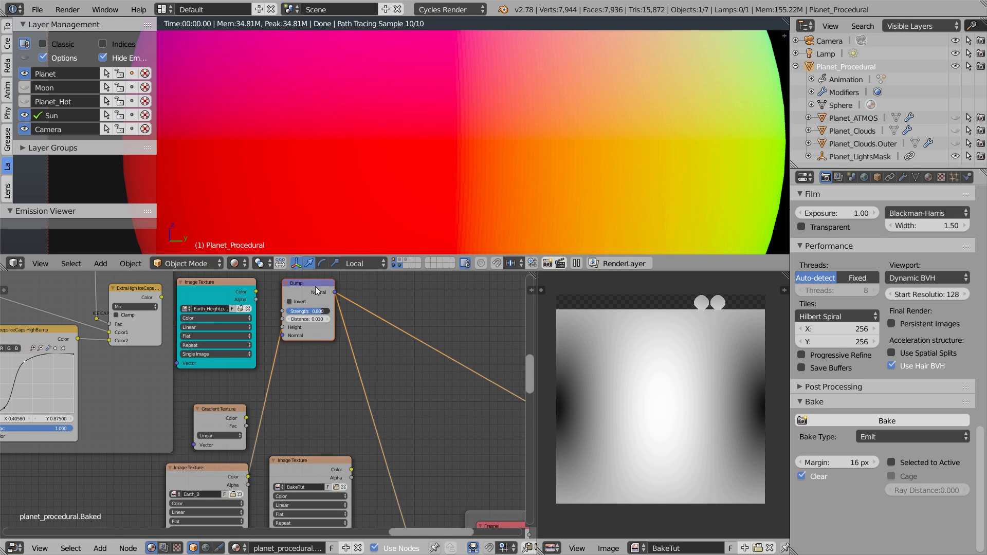
scroll(505, 125, "up", 3)
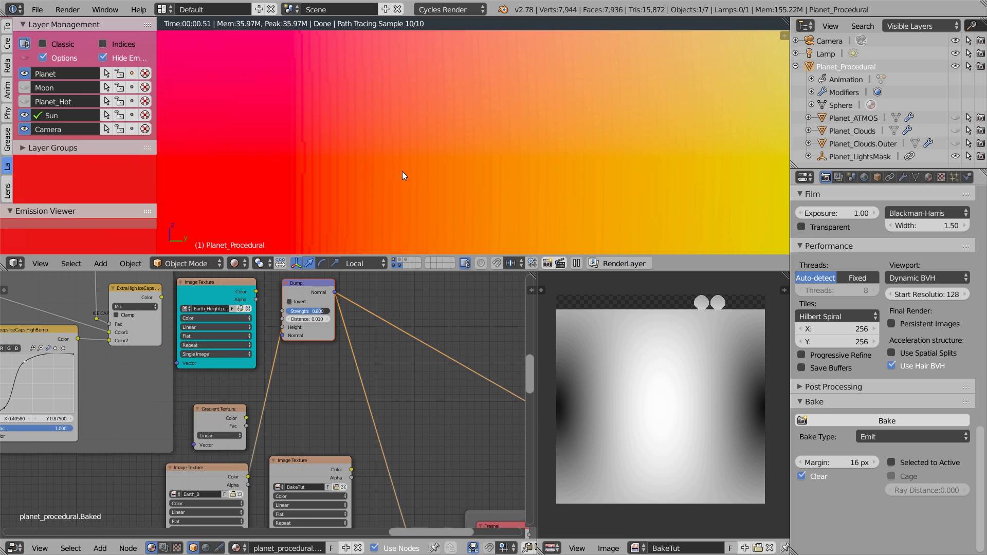
- Create a new 2048 × 2048 px image named Bake32Bit with 32 bit Float enabled
left_click(611, 549)
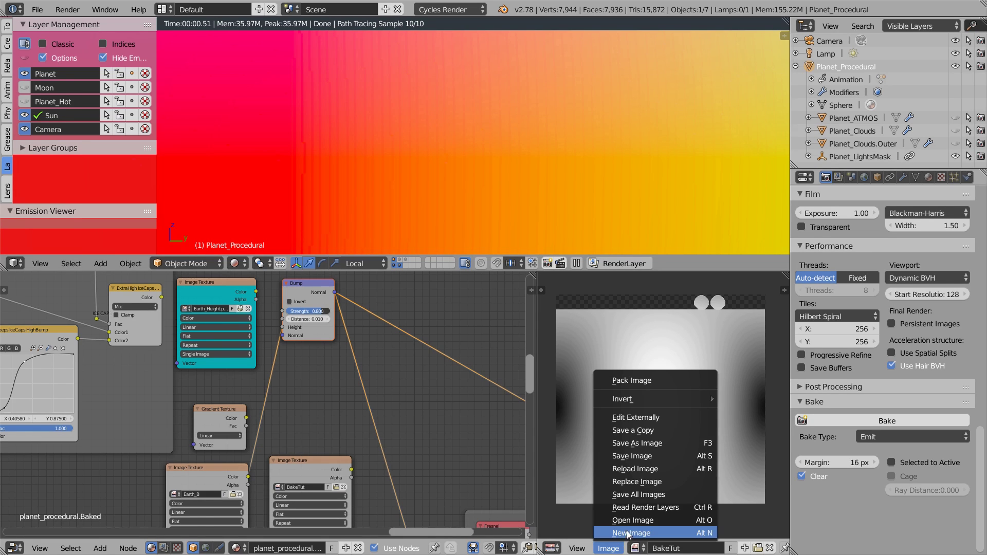
left_click(633, 534)
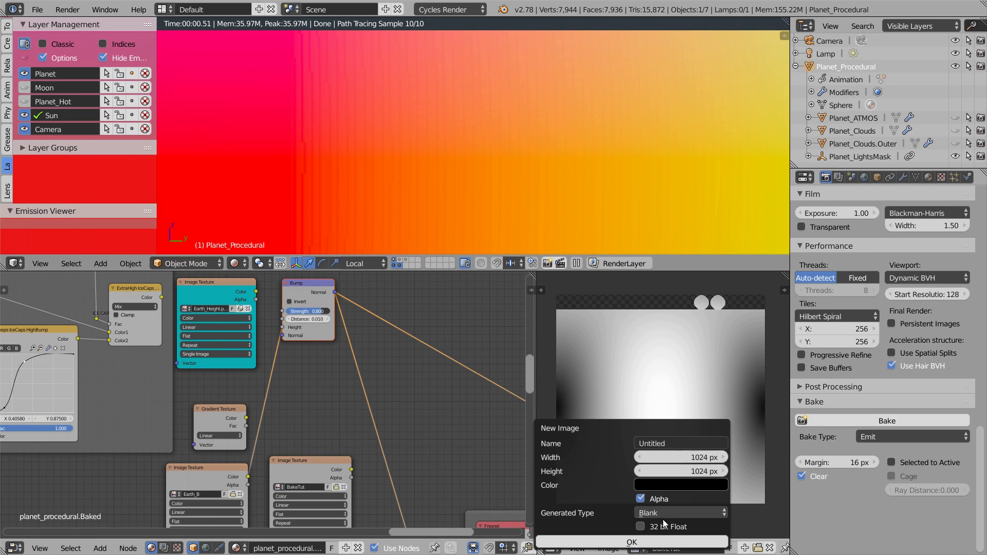
left_click(640, 526)
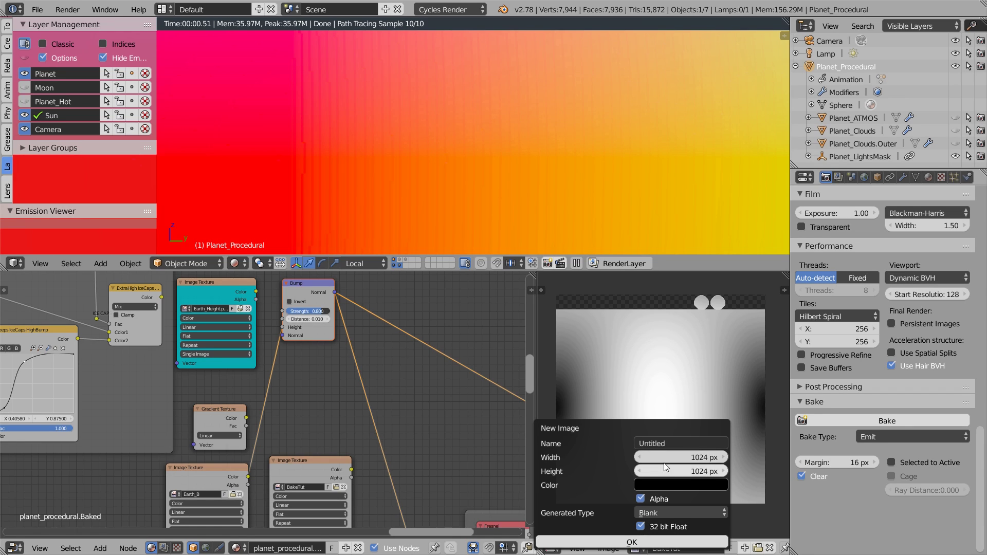
left_click(670, 444)
type("Bake")
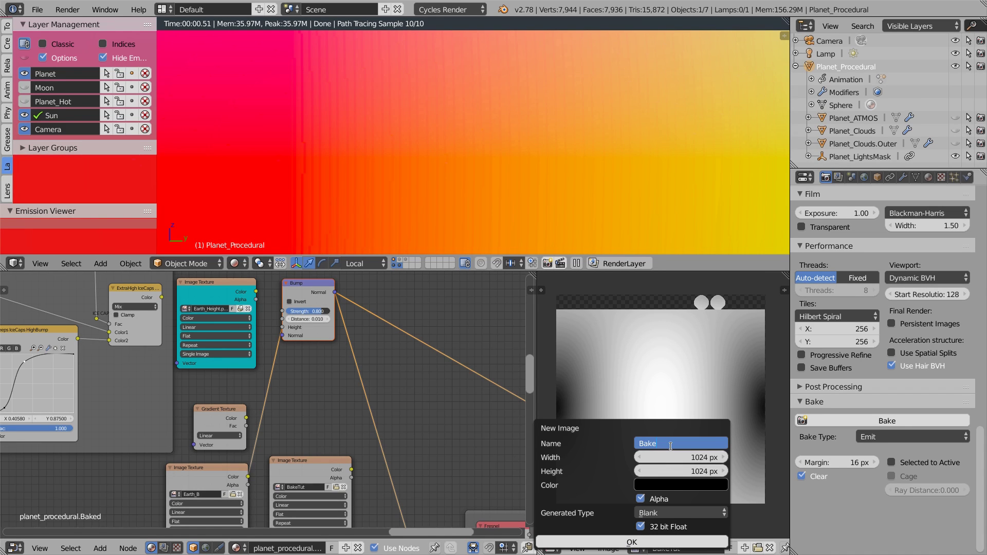
type("32")
key("Tab")
type("2048")
key("Tab")
type("2048")
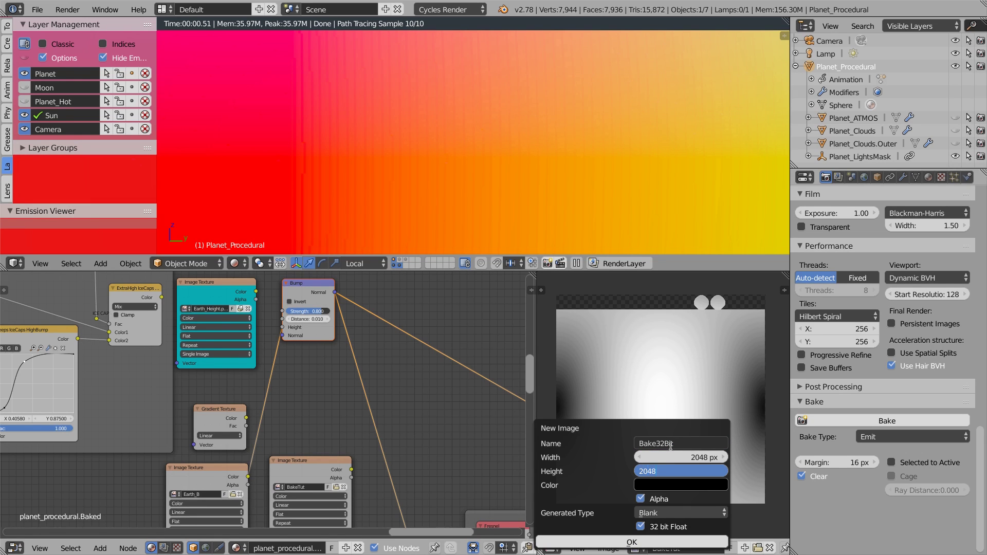
key("Return")
left_click(646, 541)
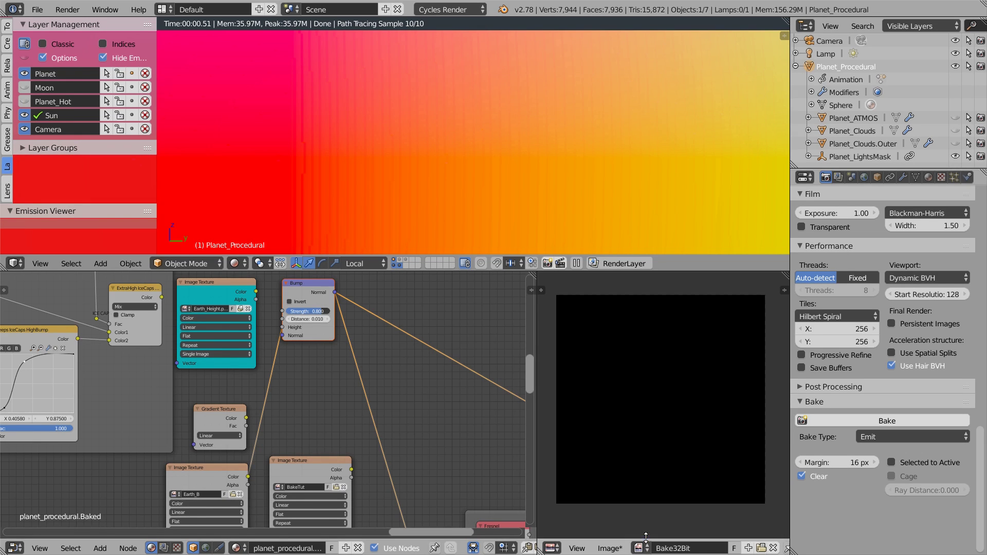
- Assign the Bake32Bit image to the BakeTut Image Texture node and move the node down slightly
scroll(345, 379, "up", 3)
left_click(353, 394)
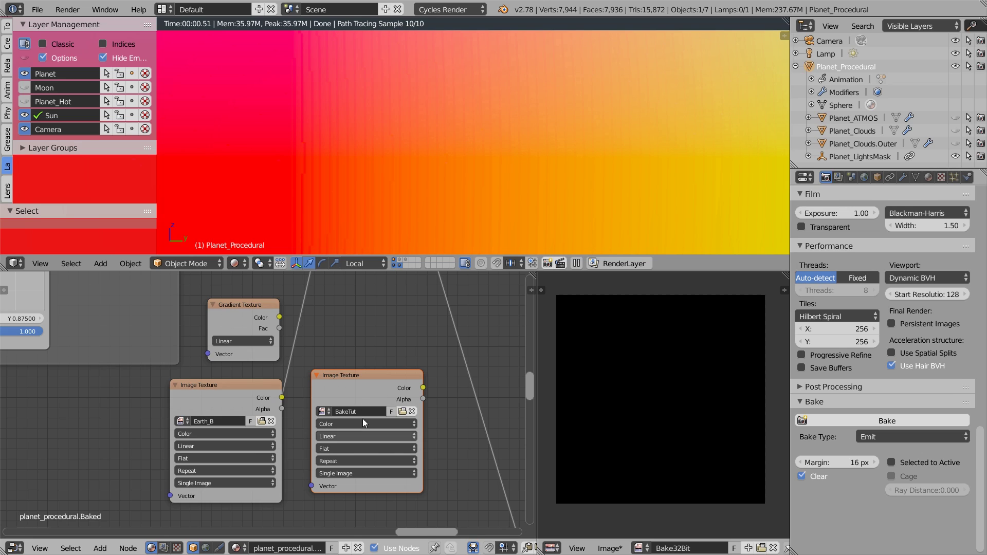
left_click(329, 409)
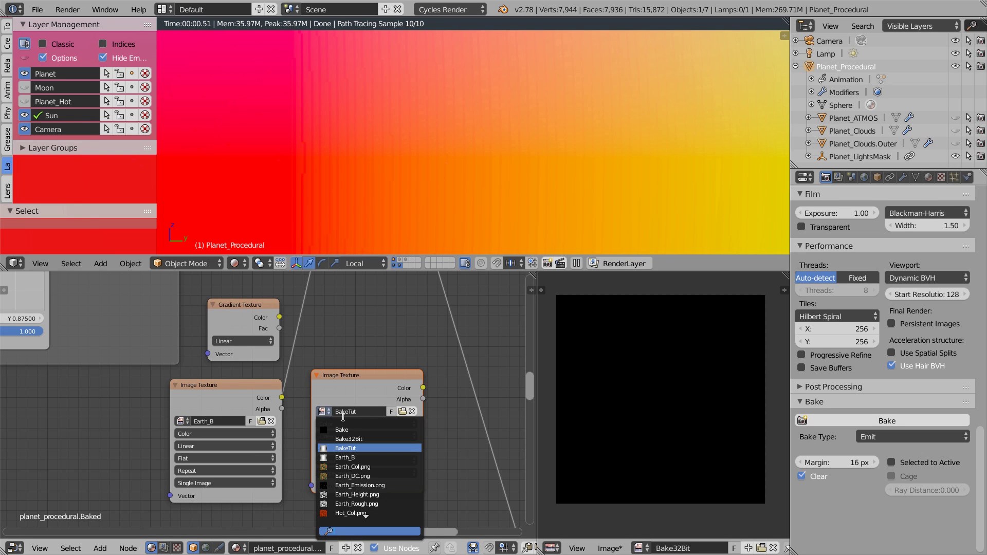
left_click(369, 437)
left_click_drag(360, 394, 363, 408)
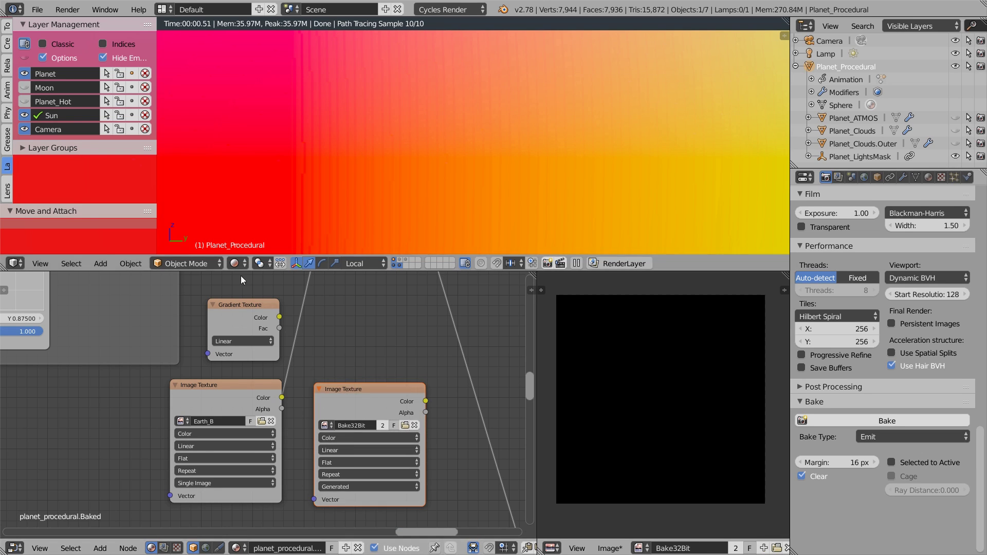
- Preview the Gradient Texture node's Color output and bake it onto the Bake32Bit image with the Emit bake type
left_click(242, 316, "ctrl+shift")
scroll(236, 312, "down", 3)
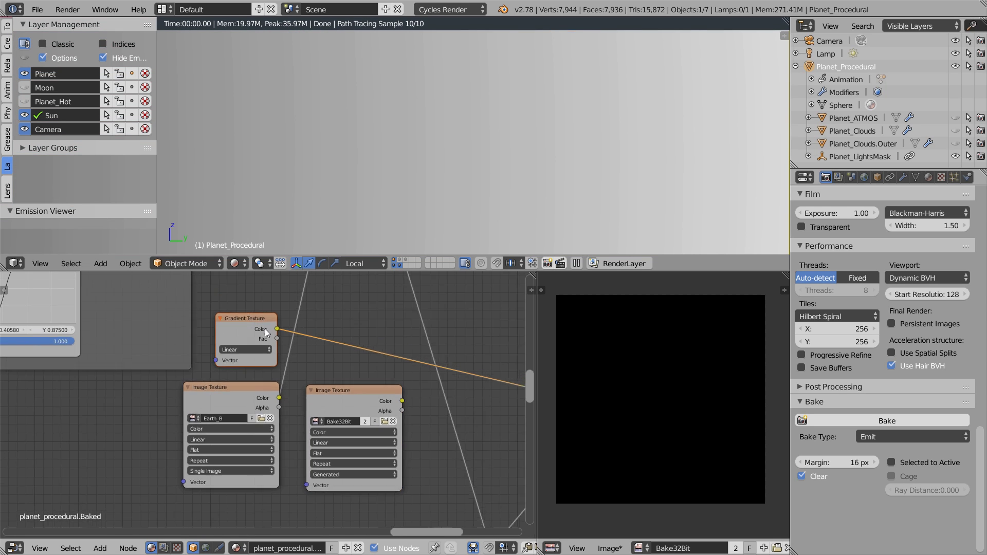
left_click(329, 427)
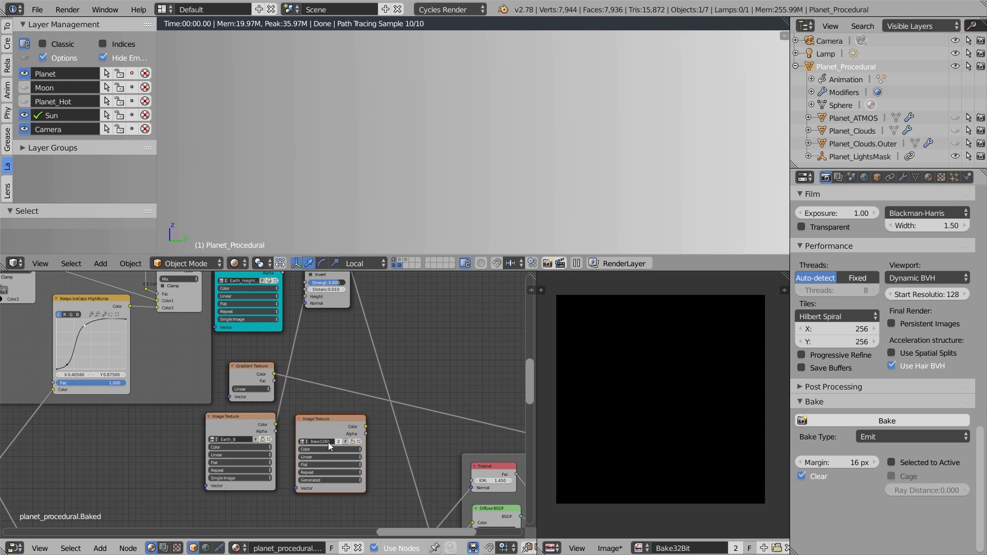
left_click(902, 420)
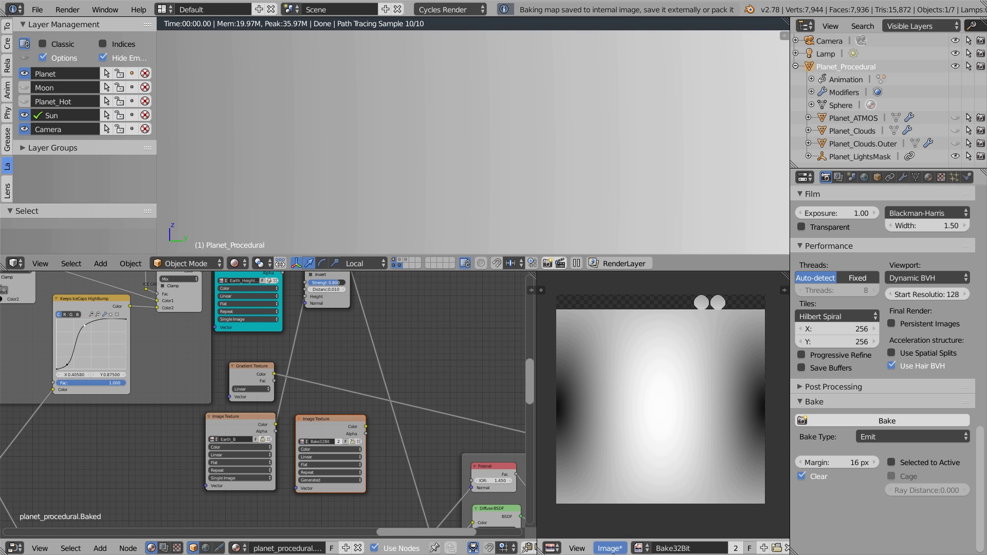
- Overwrite Earth_B.png with the Bake32Bit image as a 16-bit PNG and preview the Bump node's output on the planet again
left_click(611, 549)
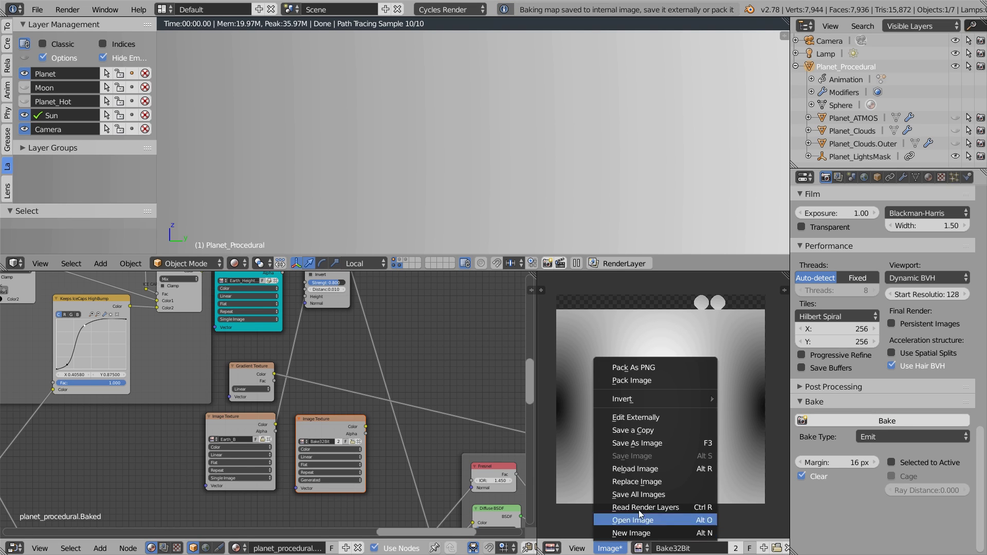
left_click(654, 441)
left_click(223, 84)
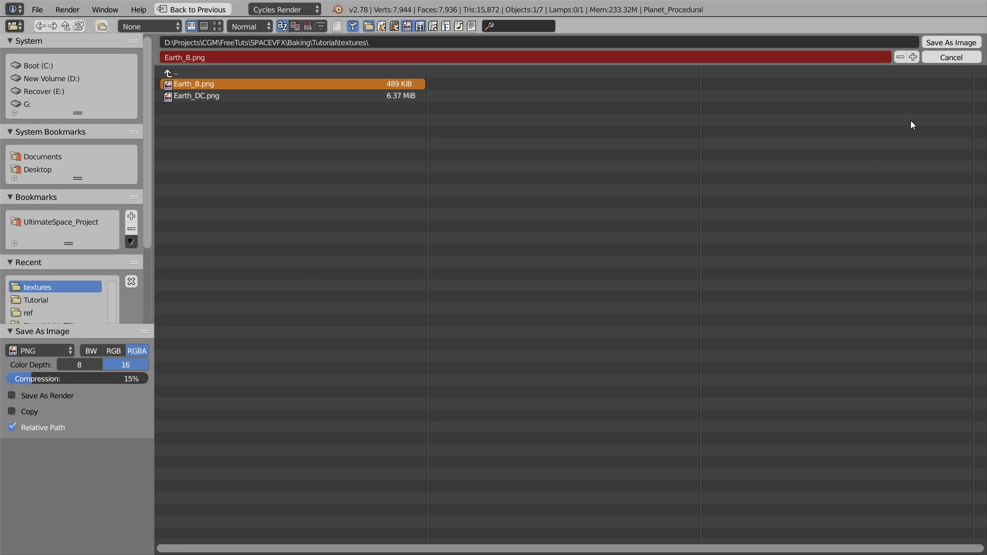
left_click(948, 42)
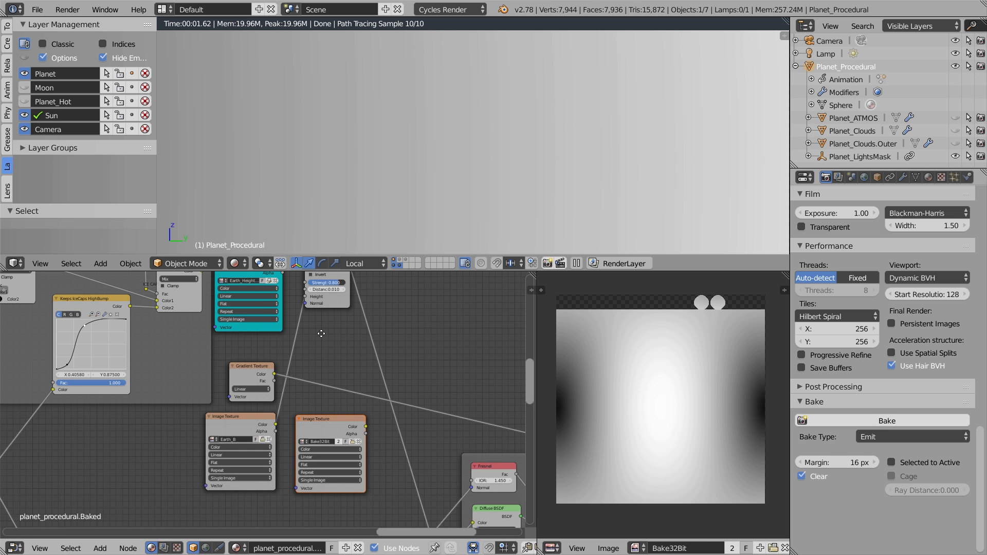
middle_click_drag(336, 326, 337, 379)
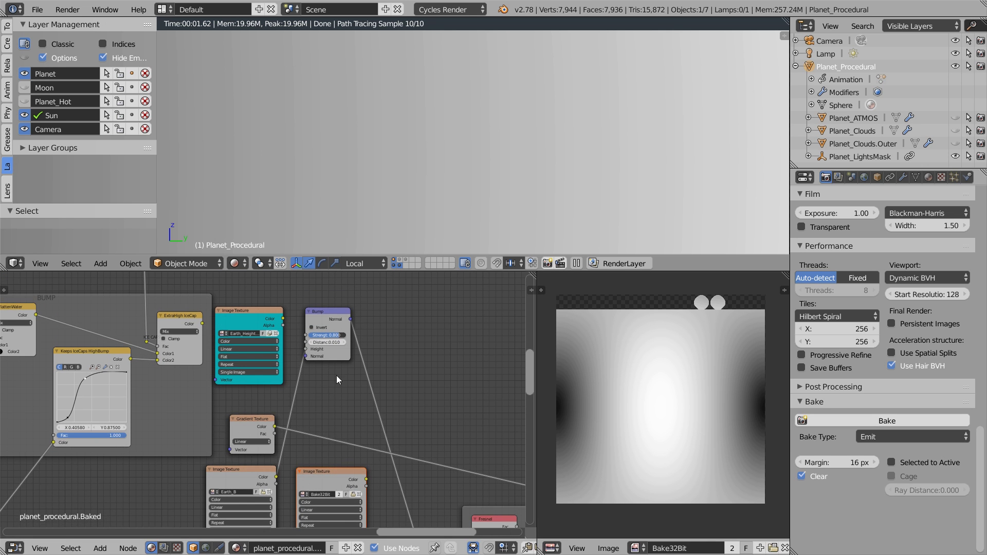
left_click(328, 317, "ctrl+shift")
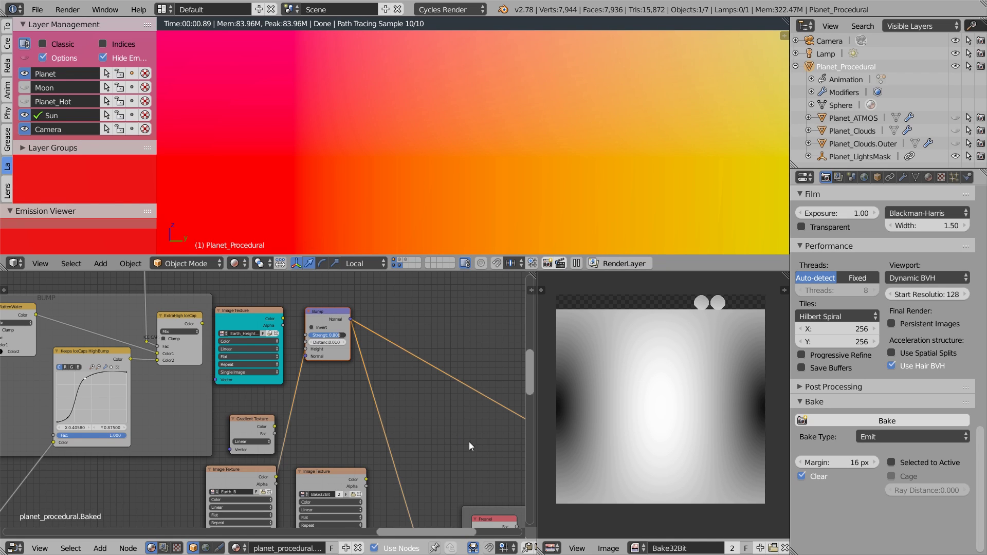
- Save the Bake32Bit image to the textures folder in OpenEXR format
left_click(612, 548)
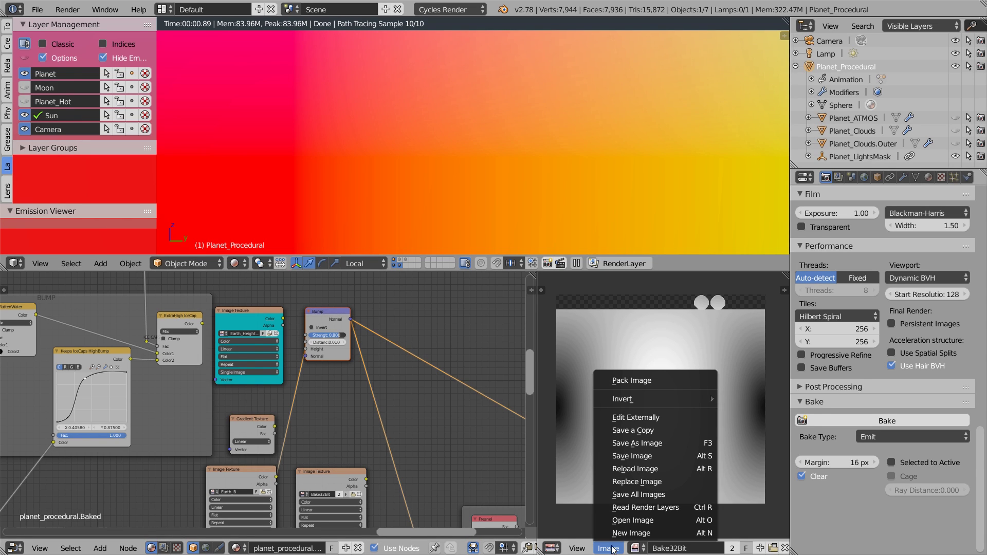
left_click(640, 443)
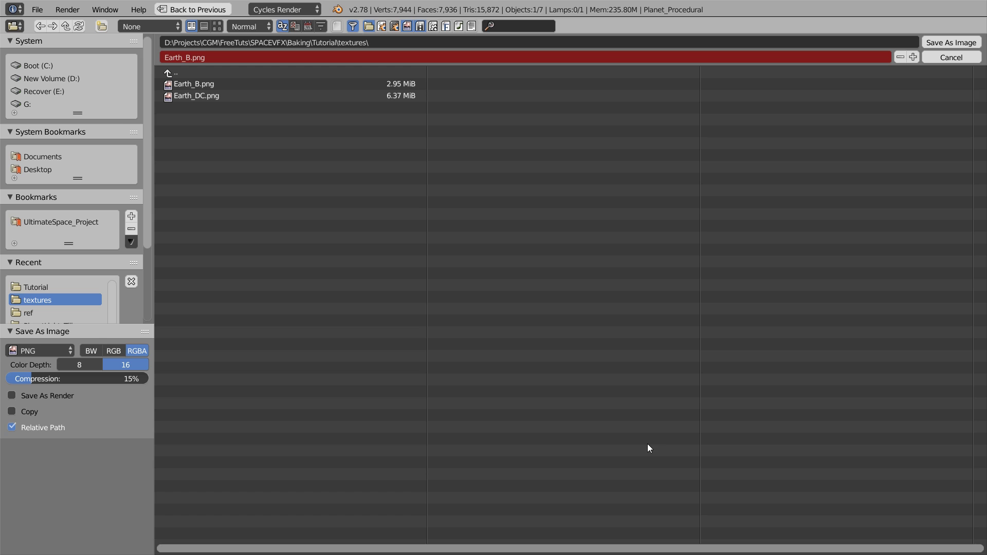
left_click(64, 351)
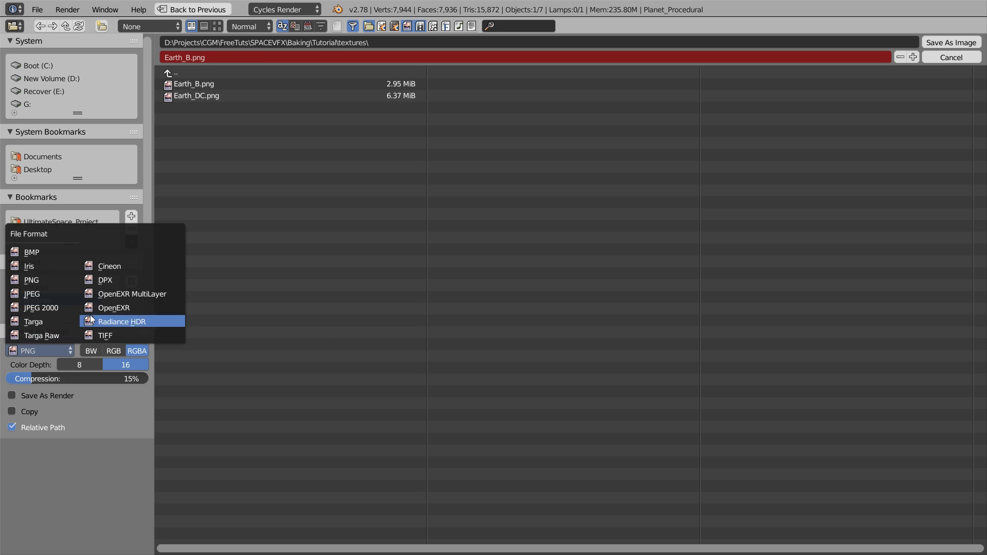
left_click(116, 308)
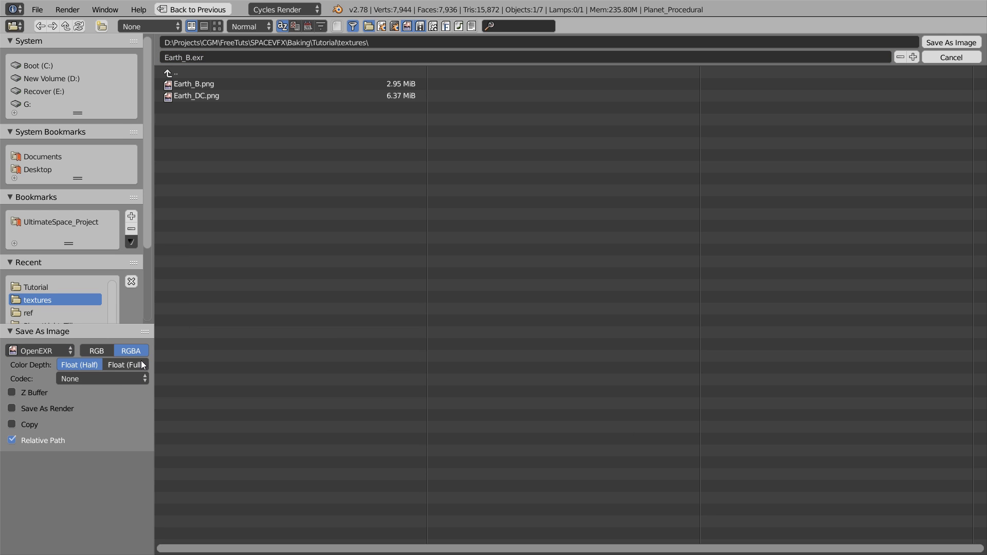